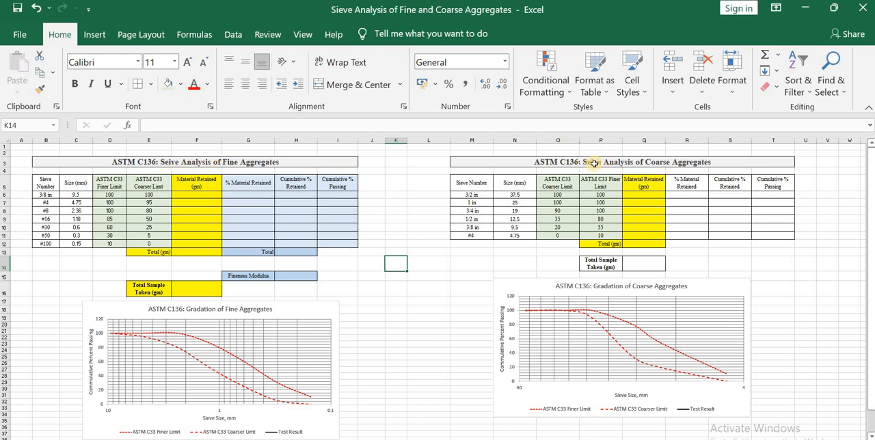
pyautogui.click(299, 311)
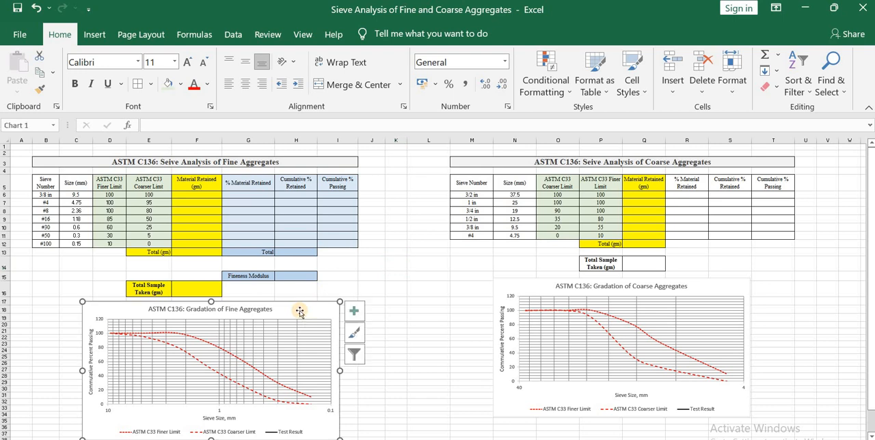
pyautogui.click(543, 290)
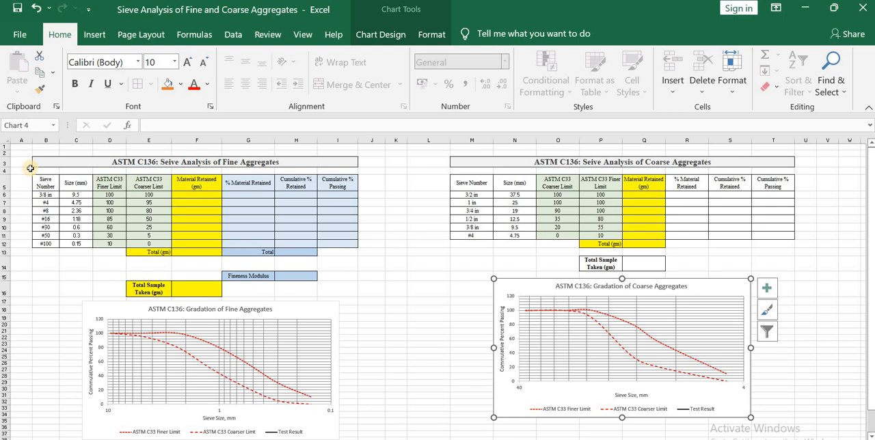
# Enter the formula =F6/F16*100 in the fine aggregates' first % Material Retained cell, G6.
pyautogui.scroll(3, 30, 168)
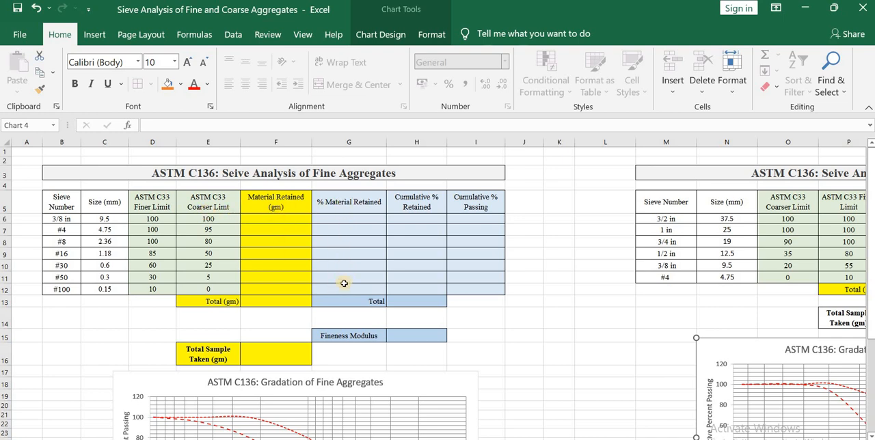
pyautogui.click(350, 219)
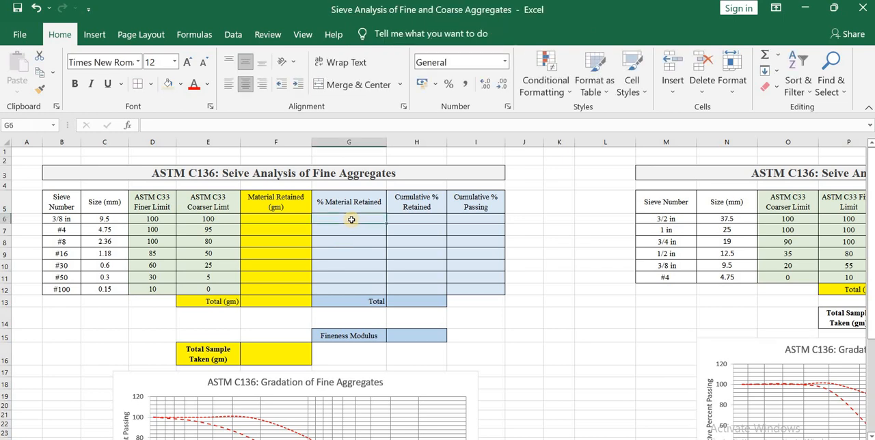
pyautogui.write('=')
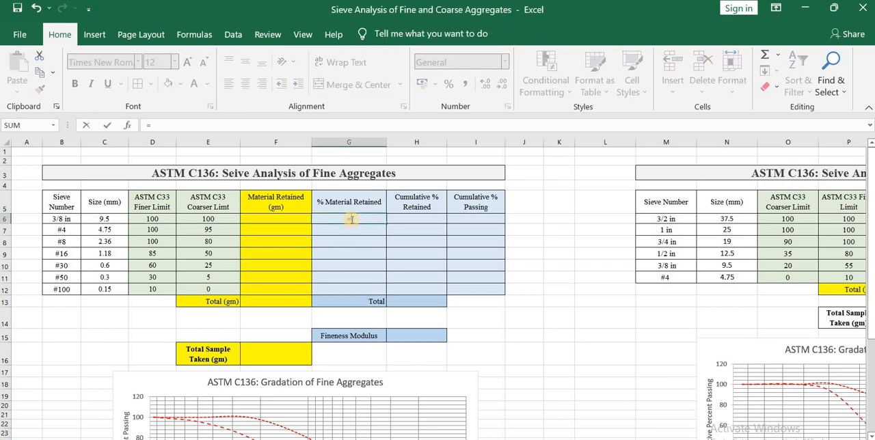
pyautogui.click(299, 219)
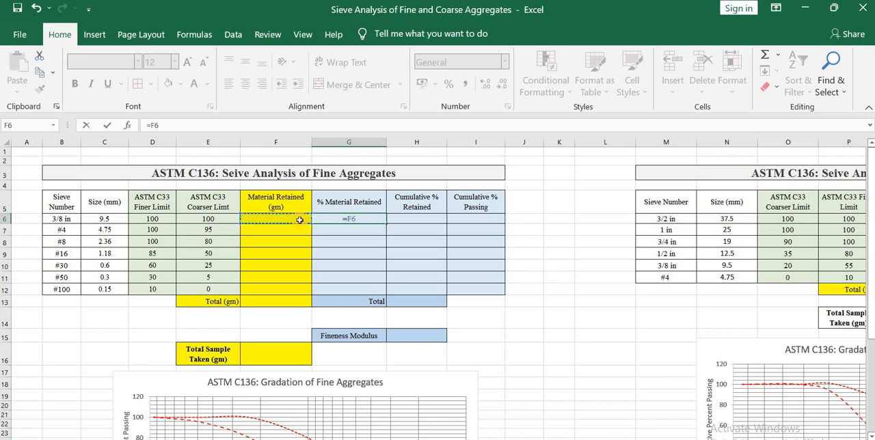
pyautogui.write('/')
pyautogui.click(259, 355)
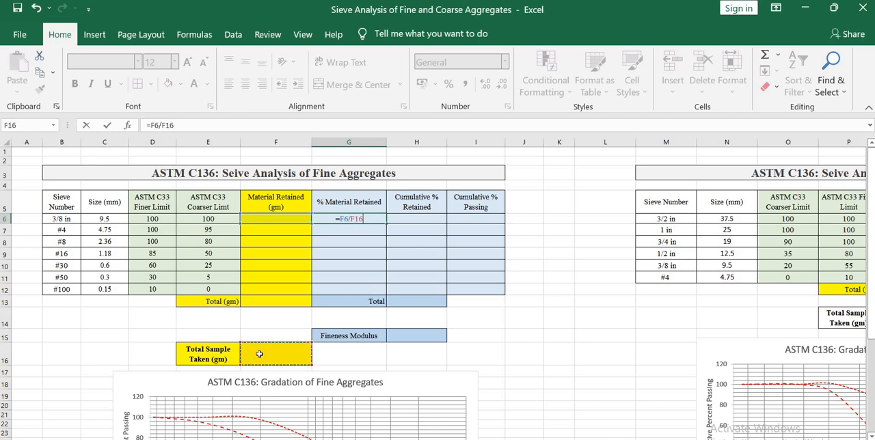
pyautogui.click(238, 127)
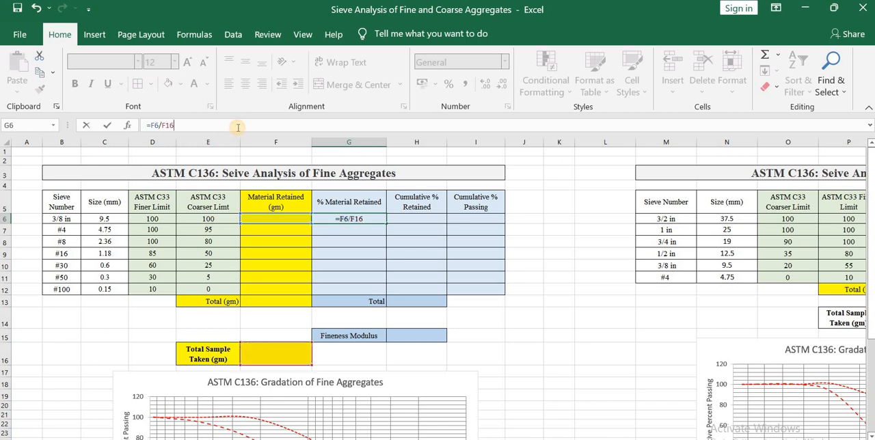
pyautogui.write('*100')
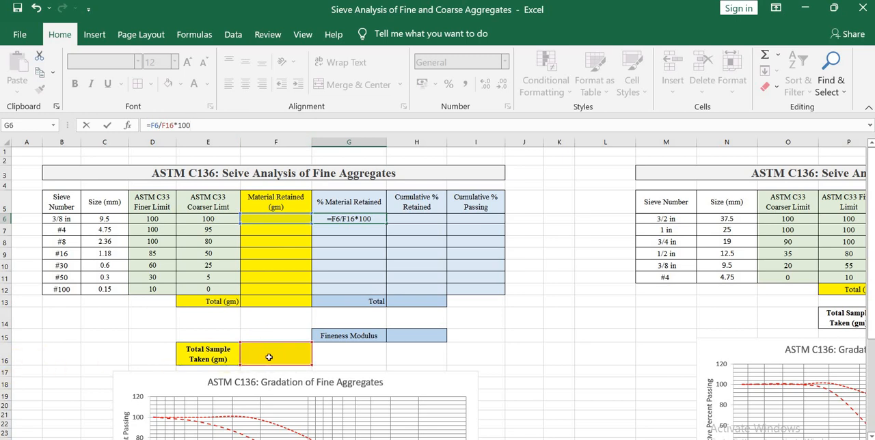
# Make the total sample reference in the G6 formula absolute, as $F$16.
pyautogui.click(165, 125)
pyautogui.doubleClick(165, 125)
pyautogui.press('F4')
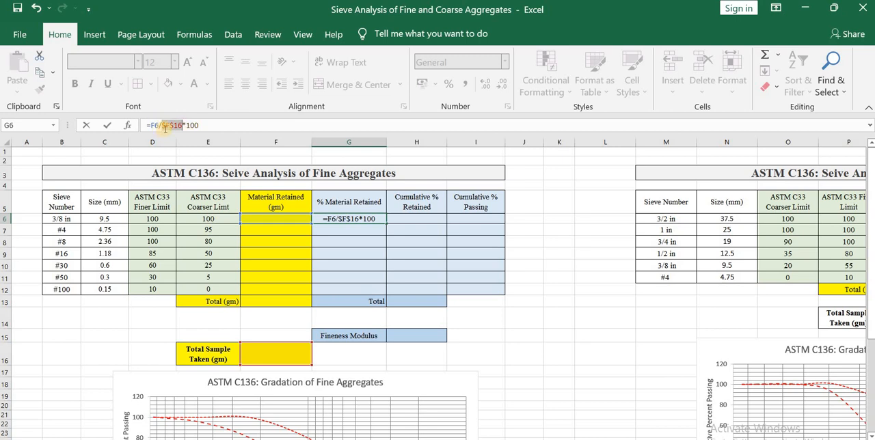
pyautogui.click(176, 125)
pyautogui.click(166, 126)
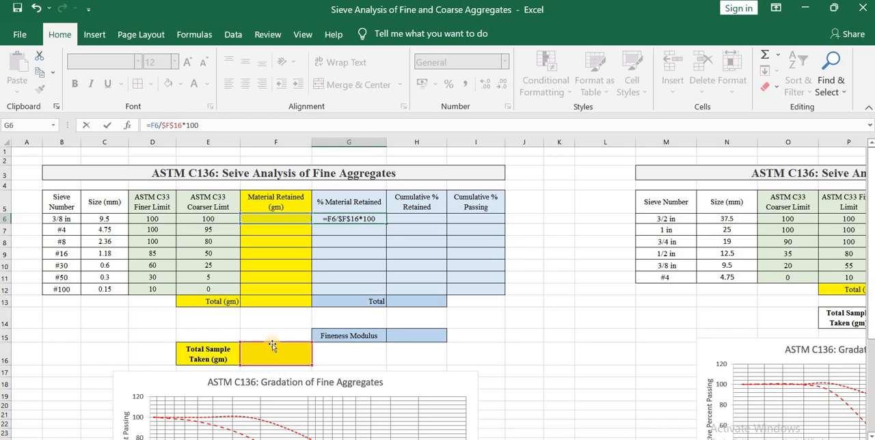
# Wrap the G6 formula in ROUND with 1 decimal digit and fill it down through G12.
pyautogui.click(150, 125)
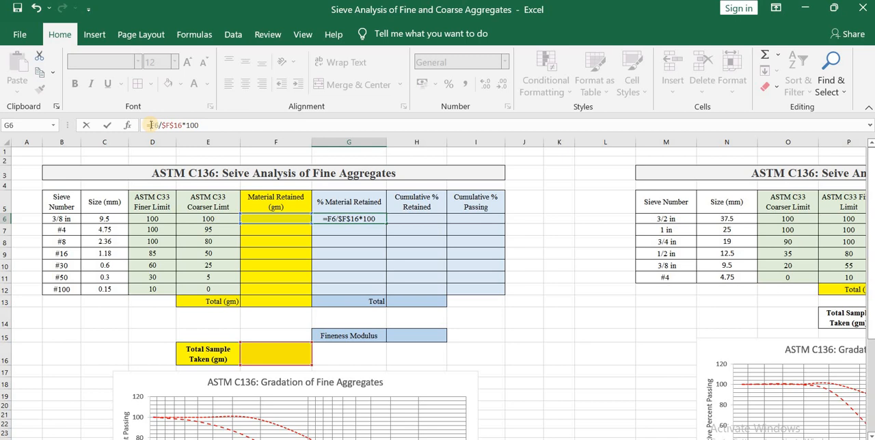
pyautogui.write('roun')
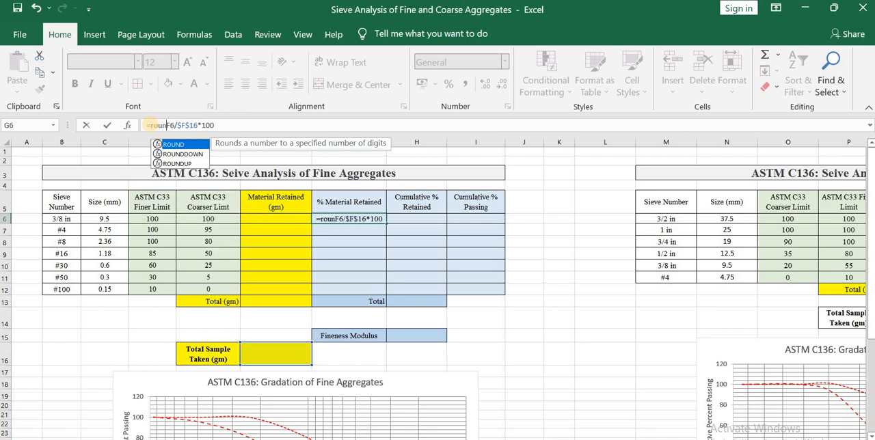
pyautogui.write('d(')
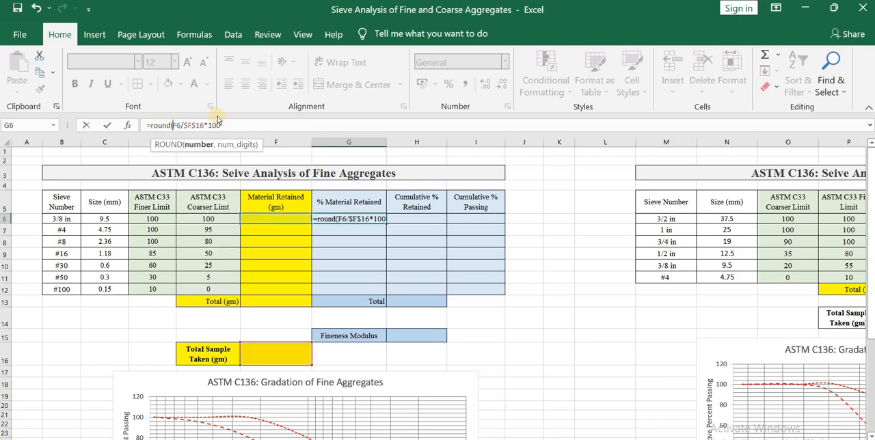
pyautogui.click(222, 125)
pyautogui.write(',')
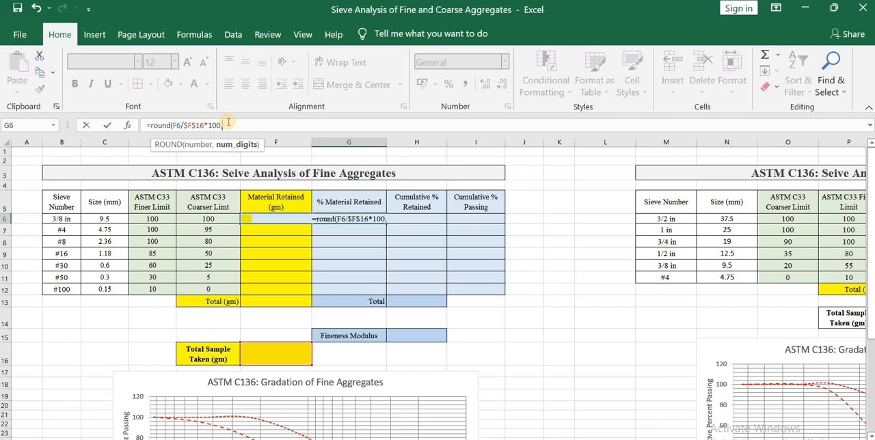
pyautogui.write('1')
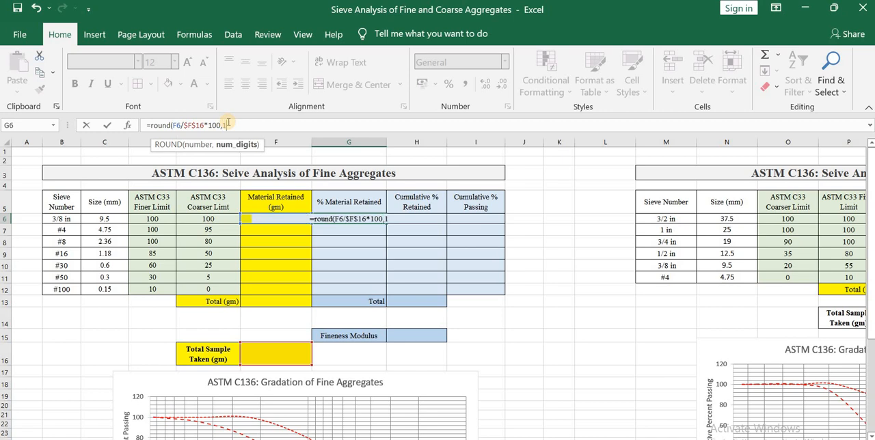
pyautogui.write(')')
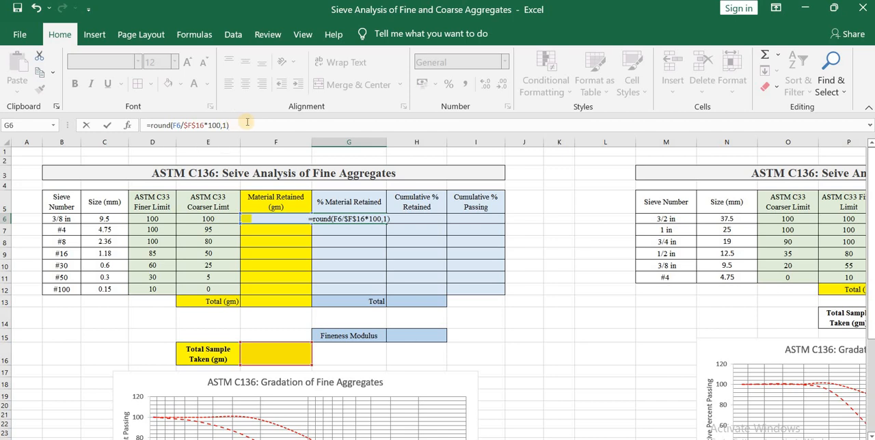
pyautogui.press('Return')
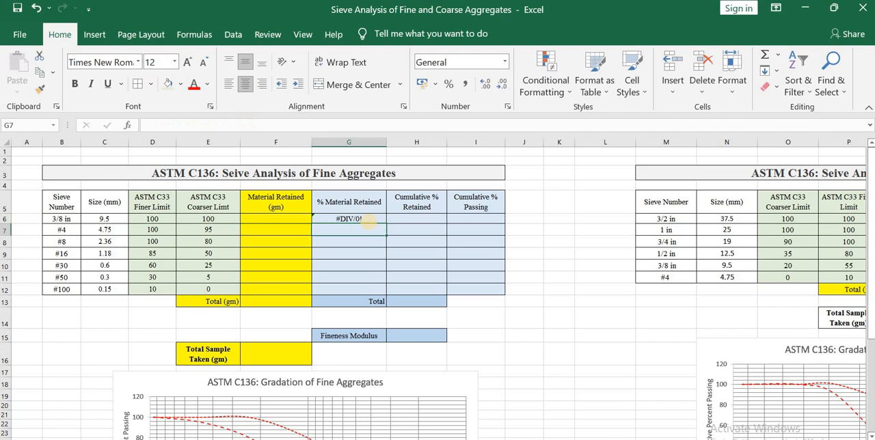
pyautogui.click(371, 218)
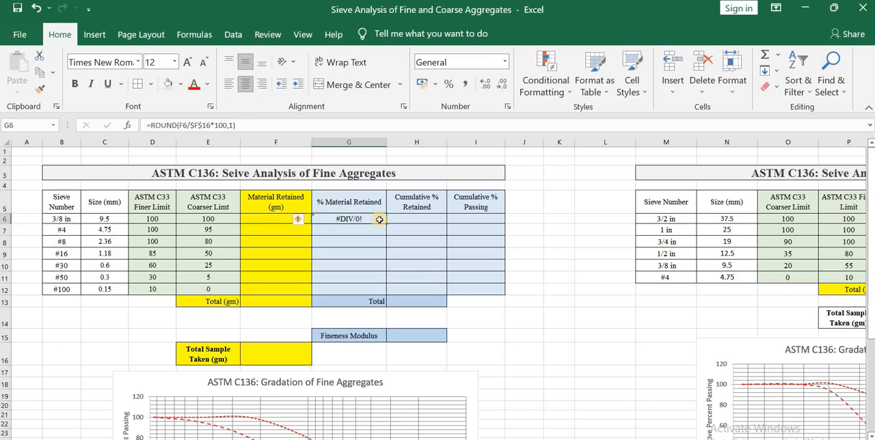
pyautogui.moveTo(387, 223); pyautogui.dragTo(385, 290)
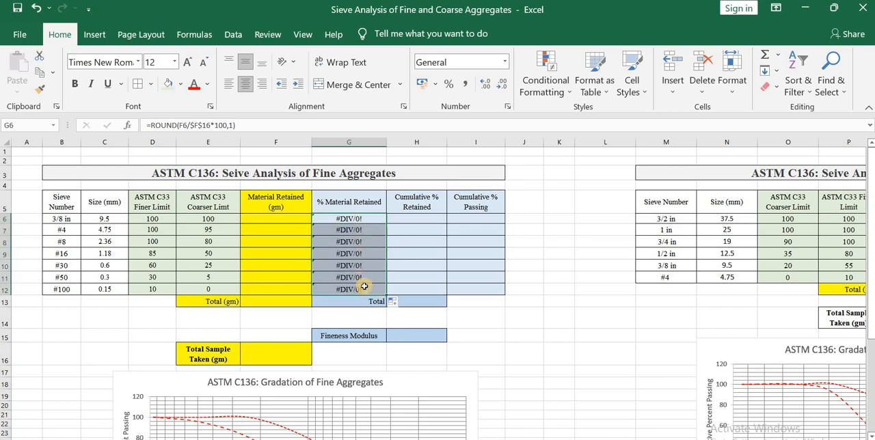
# Set the first Cumulative % Retained cell, H6, equal to G6 with a formula.
pyautogui.click(411, 220)
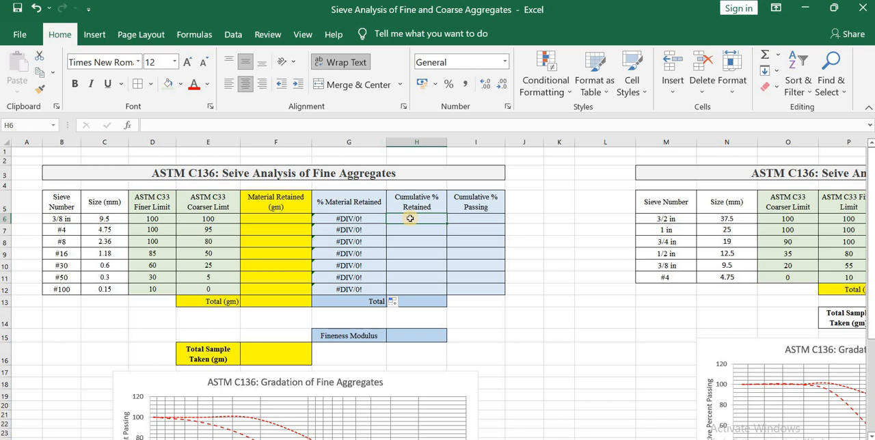
pyautogui.write('=')
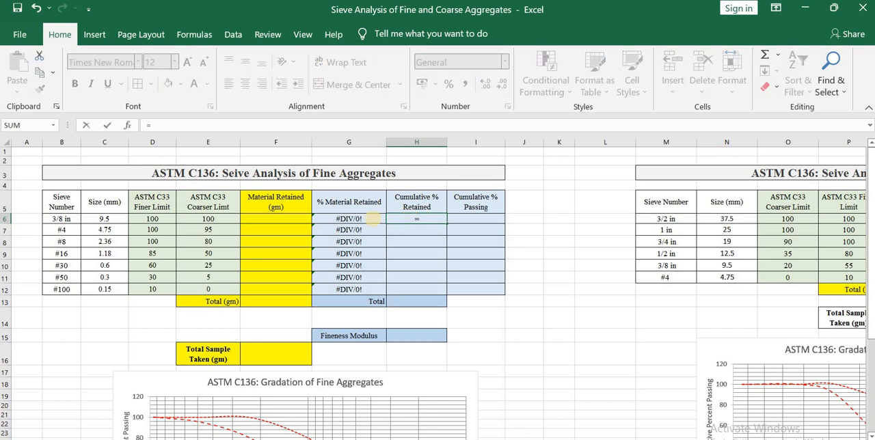
pyautogui.click(373, 219)
pyautogui.press('Return')
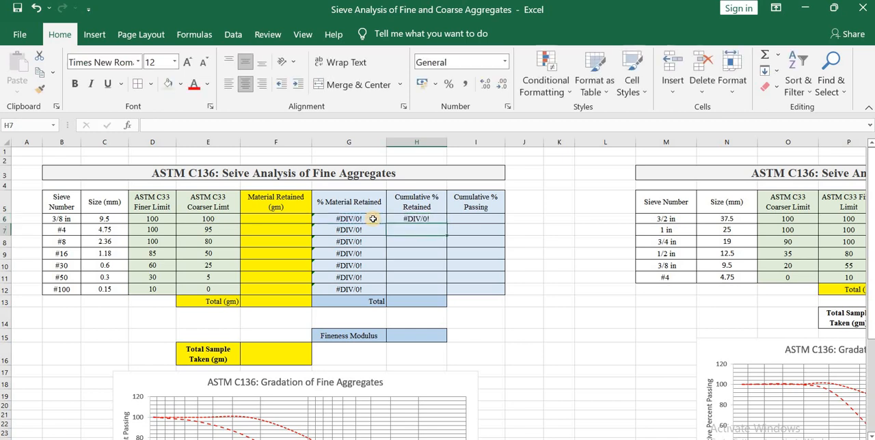
# Enter =H6+G7 in H7 for the running Cumulative % Retained and fill it down through H12.
pyautogui.write('=')
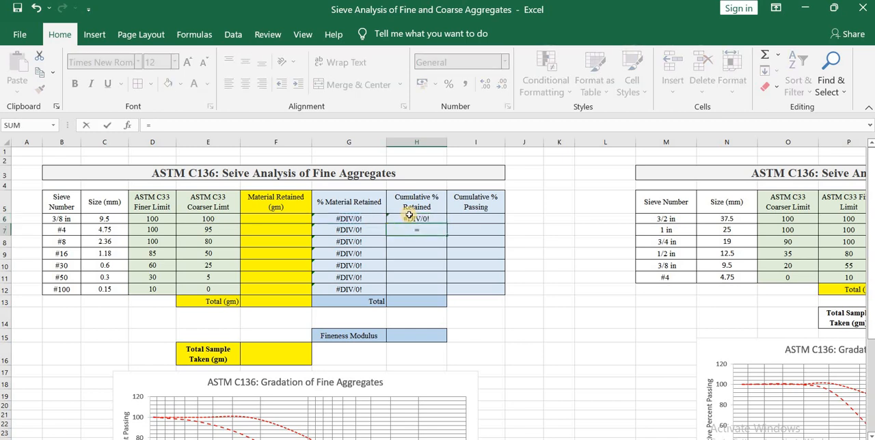
pyautogui.click(410, 218)
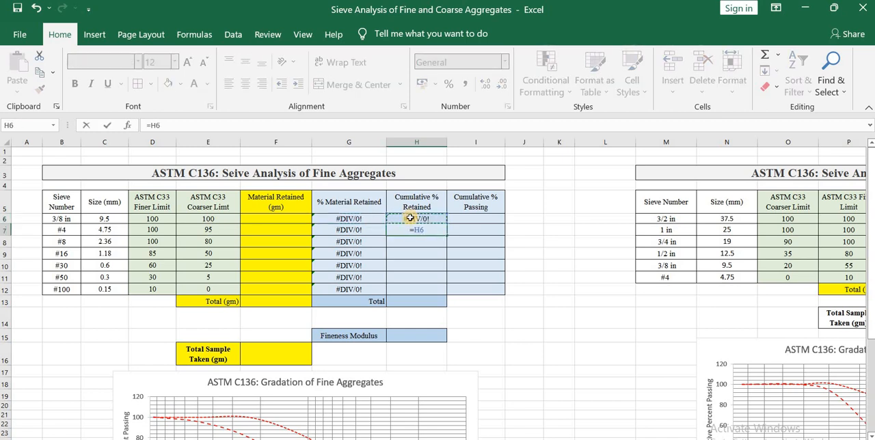
pyautogui.write('+')
pyautogui.click(371, 230)
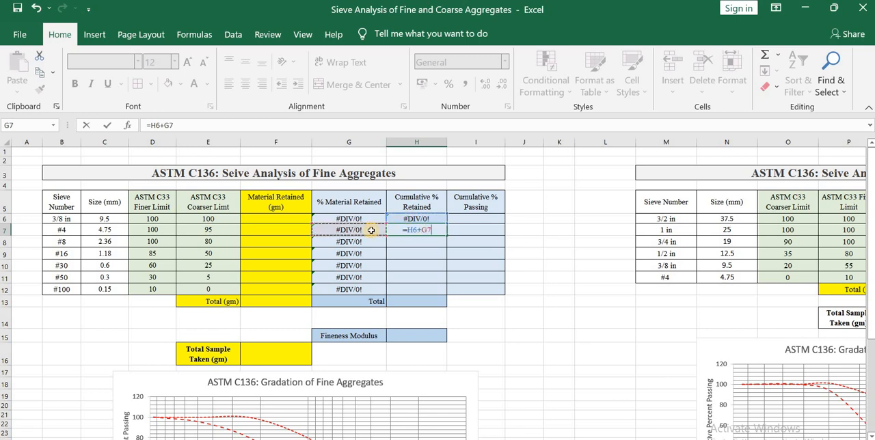
pyautogui.press('Return')
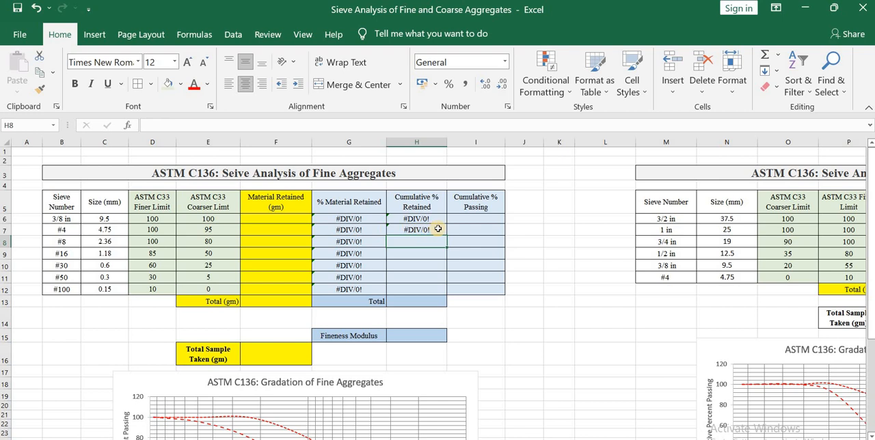
pyautogui.click(440, 230)
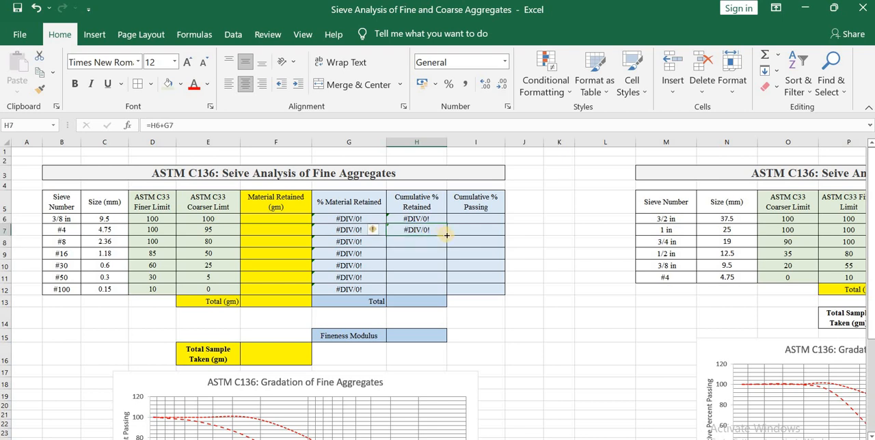
pyautogui.moveTo(447, 232); pyautogui.dragTo(446, 293)
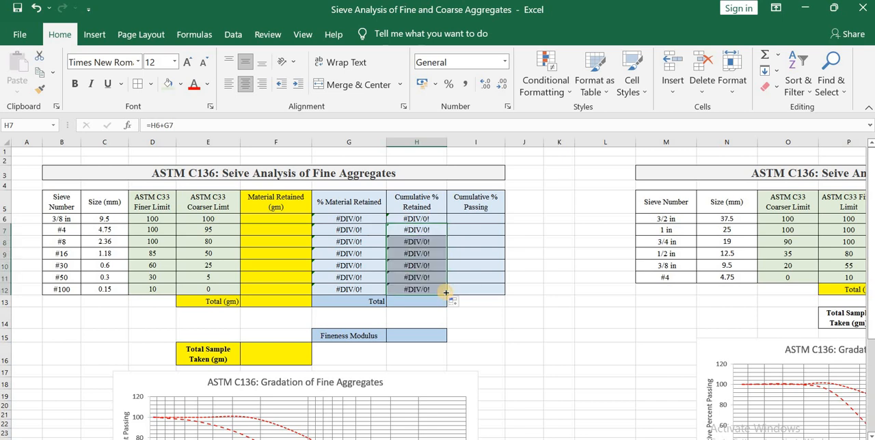
# Enter =100-H6 in I6 for Cumulative % Passing and fill it down through I12.
pyautogui.click(480, 219)
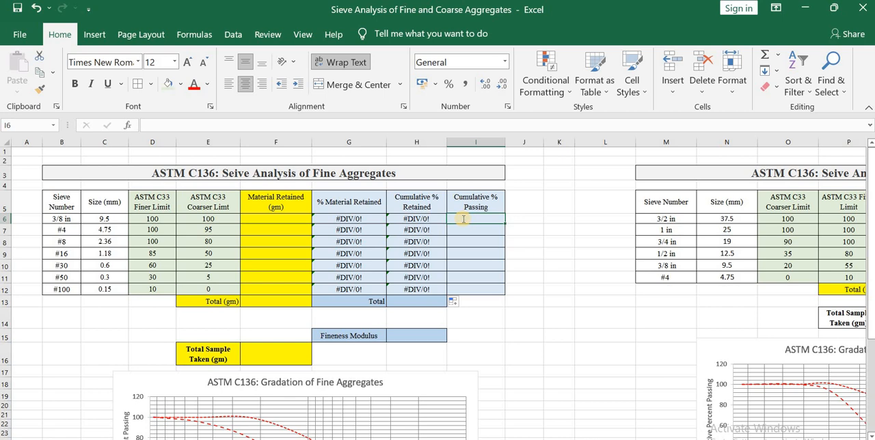
pyautogui.write('=100-')
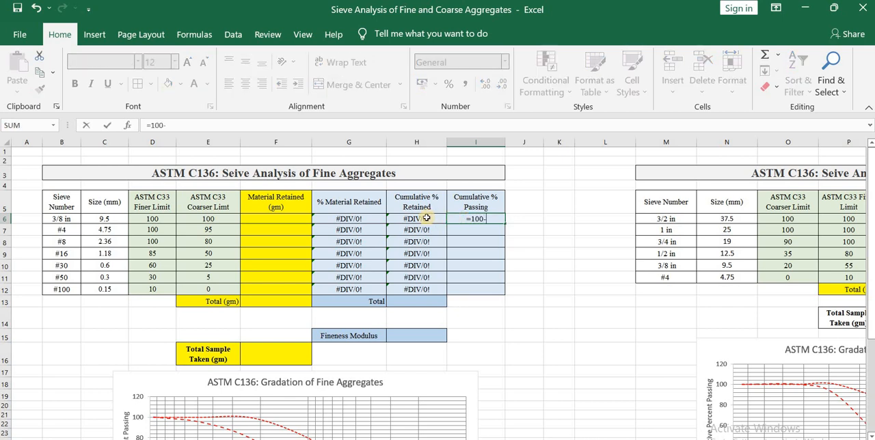
pyautogui.click(426, 218)
pyautogui.press('Return')
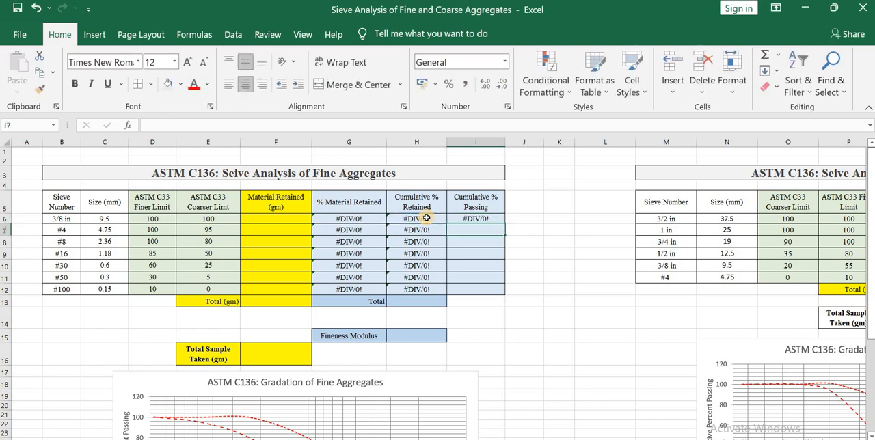
pyautogui.click(495, 220)
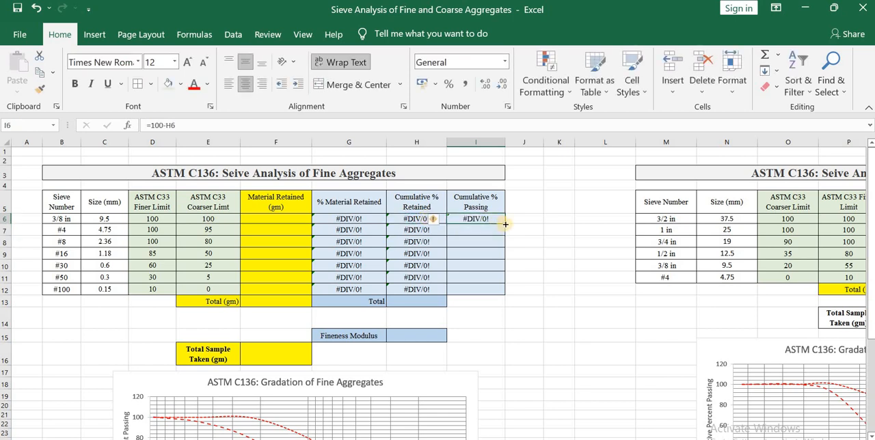
pyautogui.moveTo(505, 223); pyautogui.dragTo(503, 291)
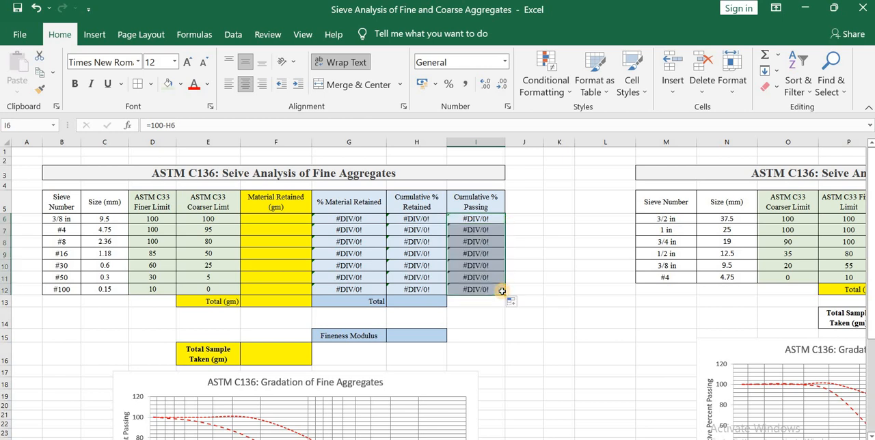
# Total the fine aggregates' Cumulative % Retained in H13 with a SUM of H6:H12.
pyautogui.click(425, 301)
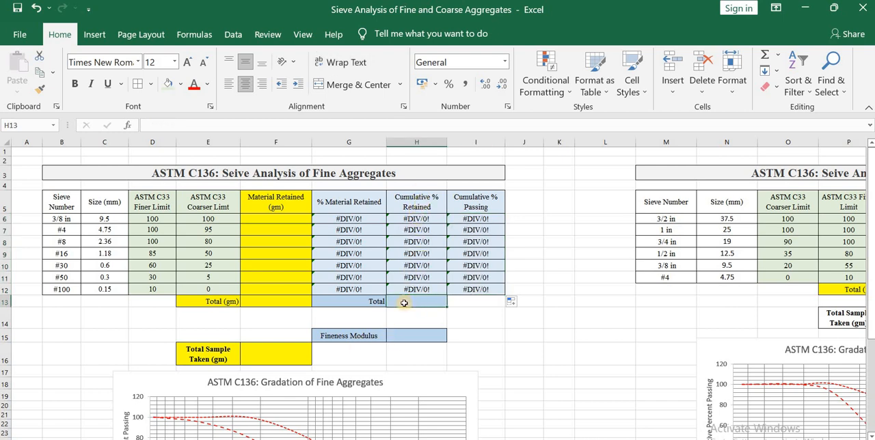
pyautogui.write('=sum(')
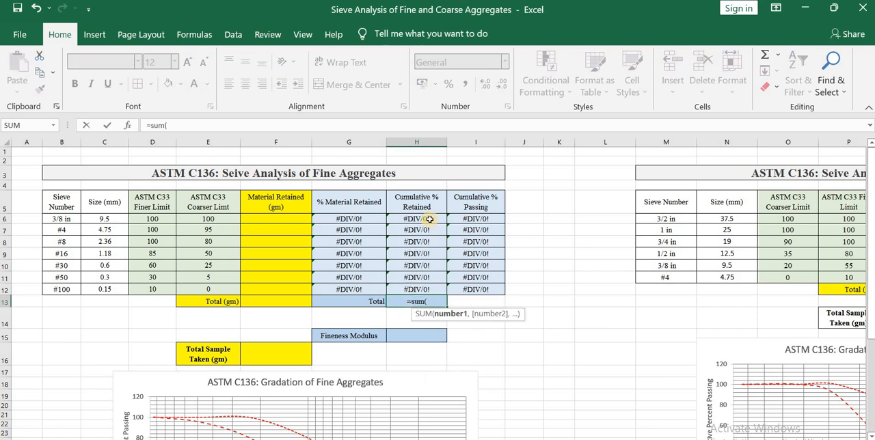
pyautogui.moveTo(429, 218); pyautogui.dragTo(428, 289)
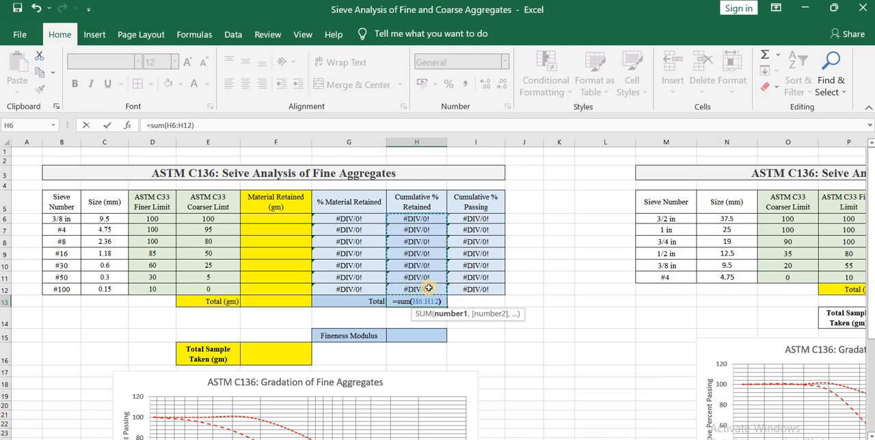
pyautogui.write(')')
pyautogui.press('Return')
# Calculate the Fineness Modulus in H15 as H13 divided by 100, rounded to 2 decimals with ROUND.
pyautogui.click(428, 333)
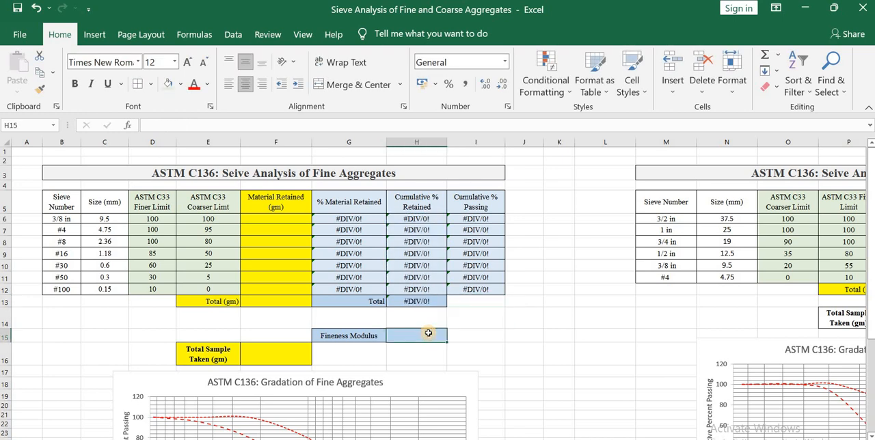
pyautogui.write('=')
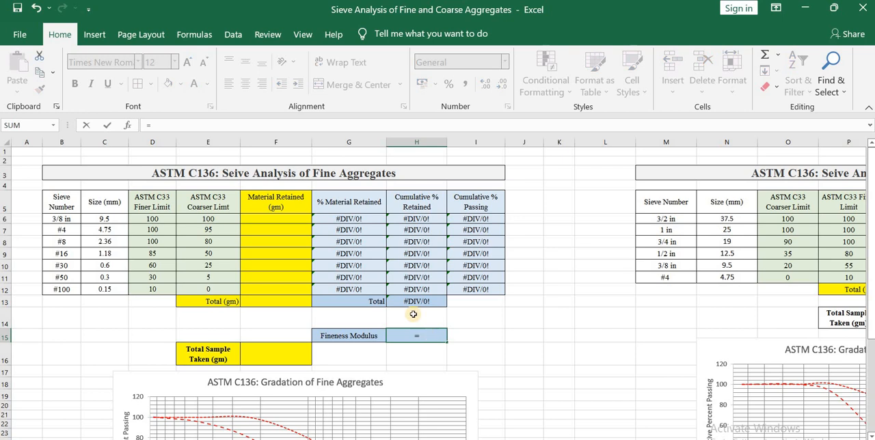
pyautogui.click(413, 305)
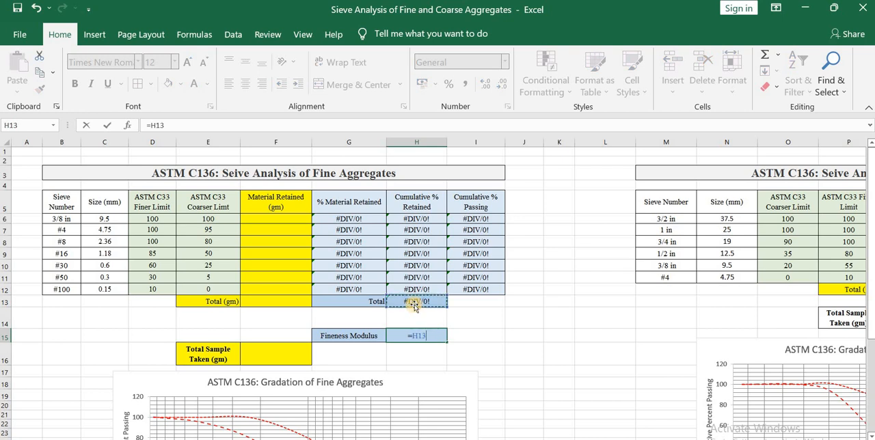
pyautogui.write('/100')
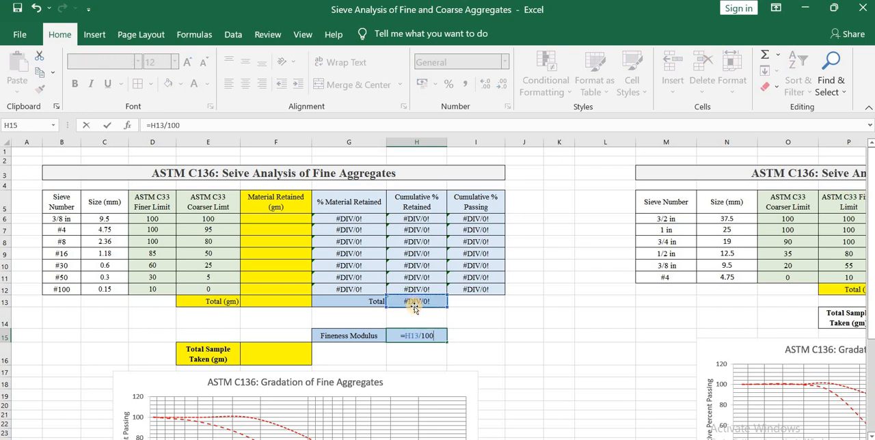
pyautogui.click(154, 125)
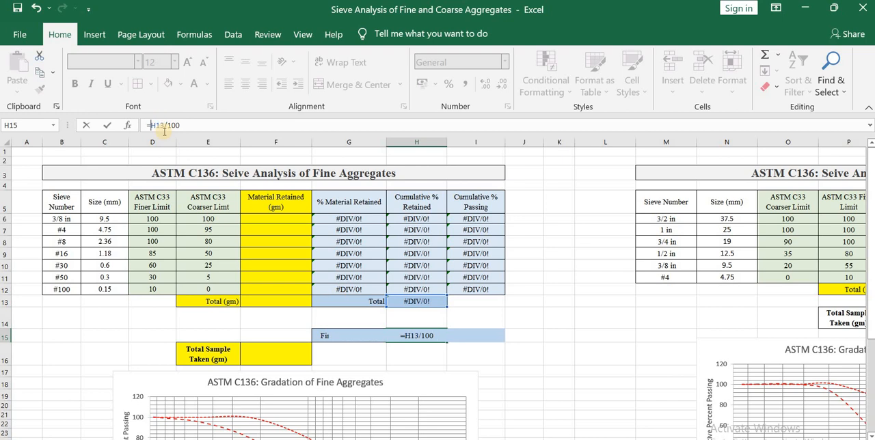
pyautogui.write('round')
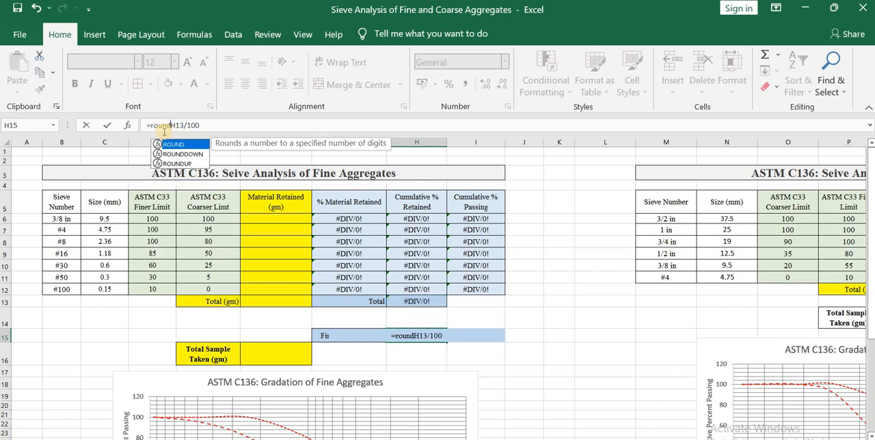
pyautogui.write('(H13/100')
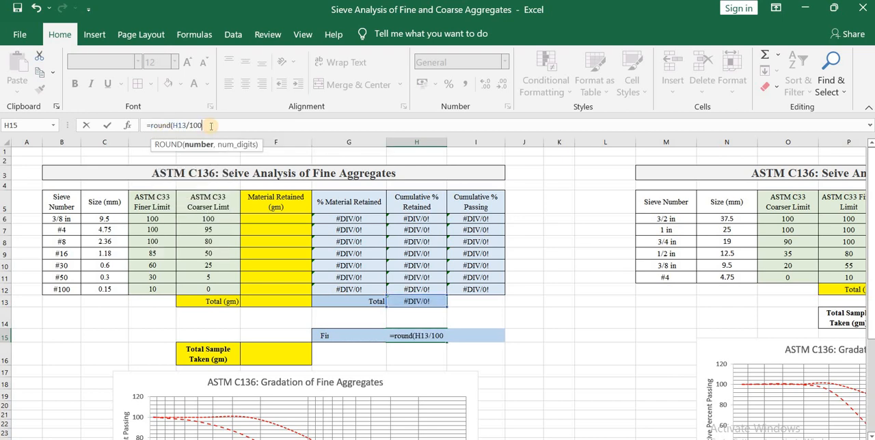
pyautogui.write(',2)')
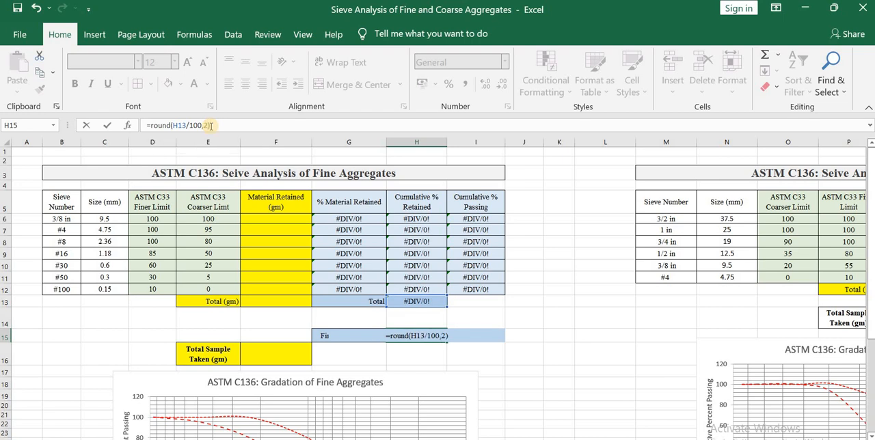
pyautogui.press('Return')
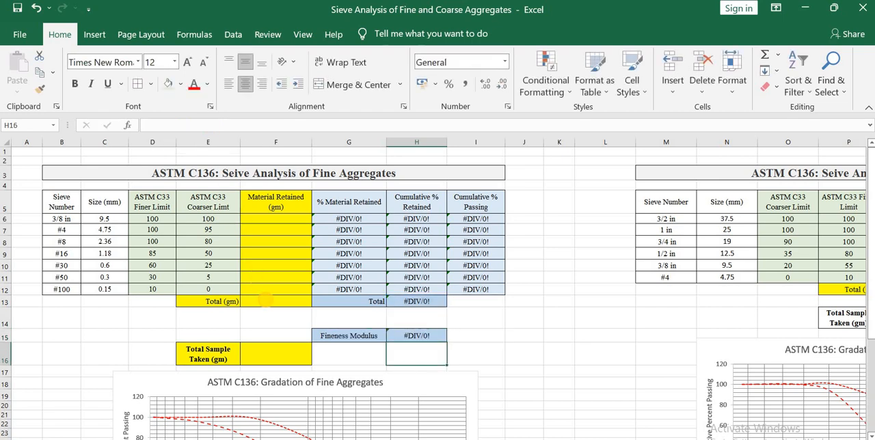
# Total the fine aggregates' Material Retained in F13 with a SUM of F6:F12.
pyautogui.click(266, 301)
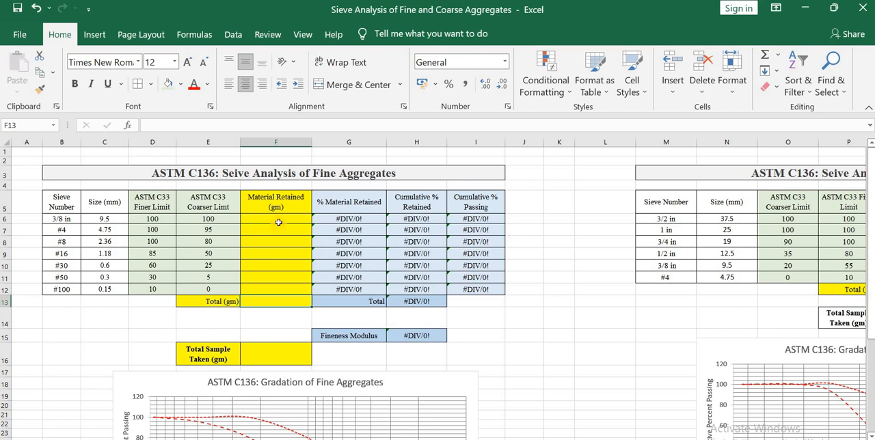
pyautogui.write('=')
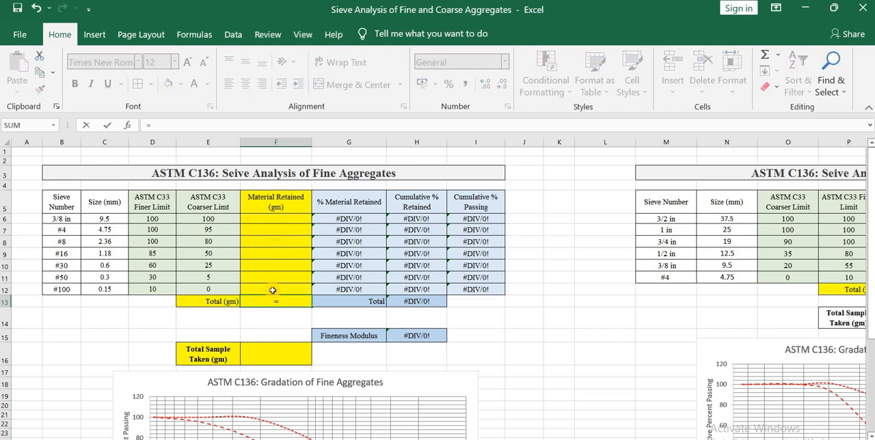
pyautogui.write('sum(')
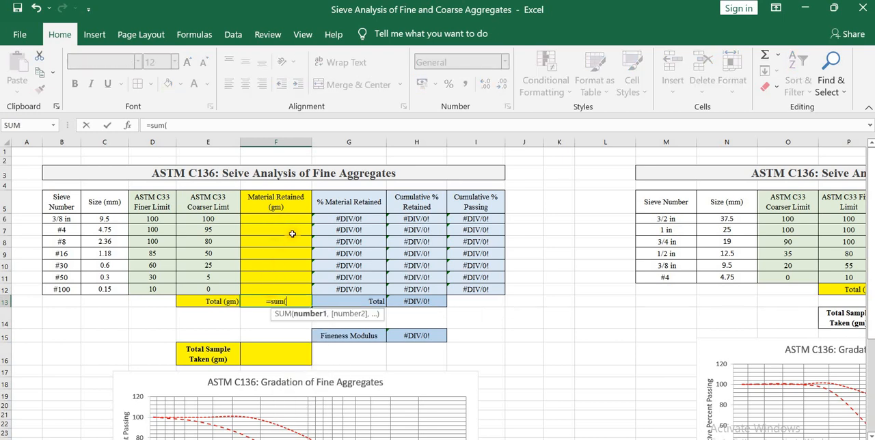
pyautogui.moveTo(292, 219); pyautogui.dragTo(295, 286)
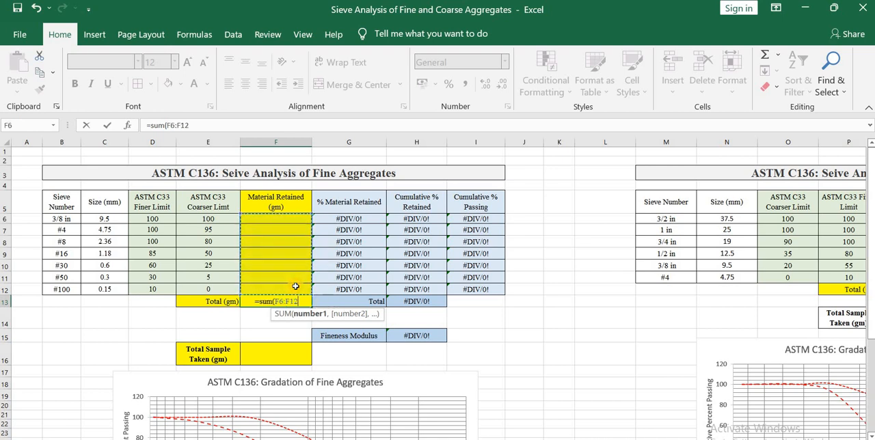
pyautogui.write(')')
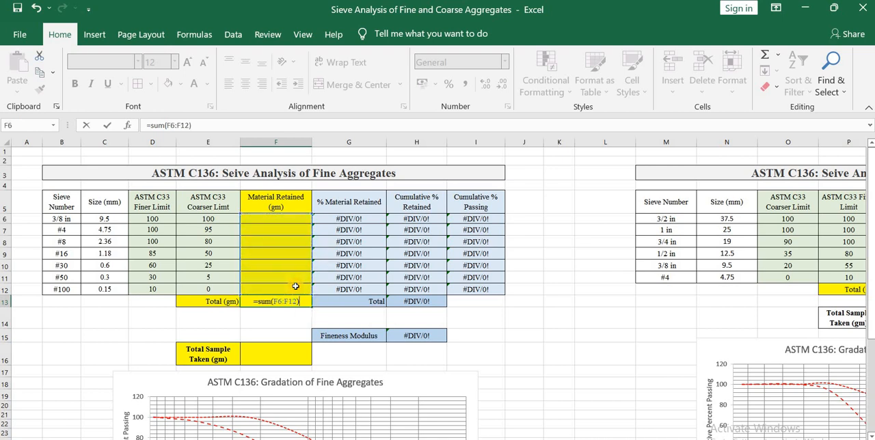
pyautogui.press('Return')
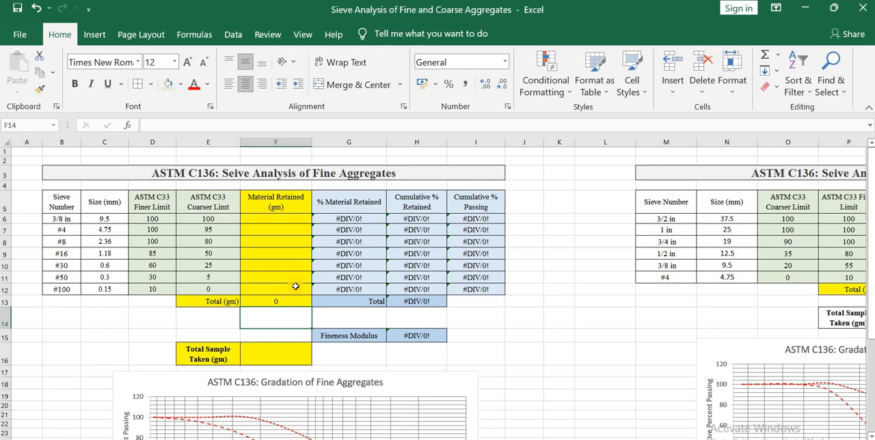
# Total the coarse aggregates' Material Retained in Q12 with a SUM of Q6:Q11.
pyautogui.keyDown('ctrl'); pyautogui.scroll(-4, 296, 286); pyautogui.keyUp('ctrl')
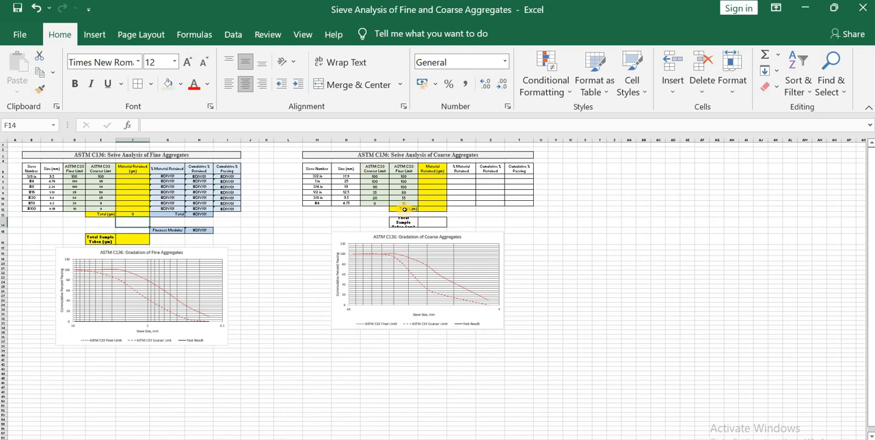
pyautogui.keyDown('ctrl'); pyautogui.scroll(4, 465, 160); pyautogui.keyUp('ctrl')
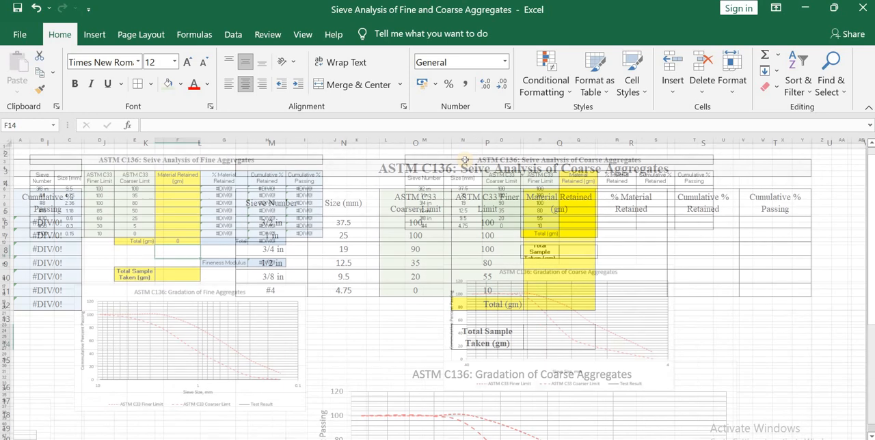
pyautogui.click(574, 303)
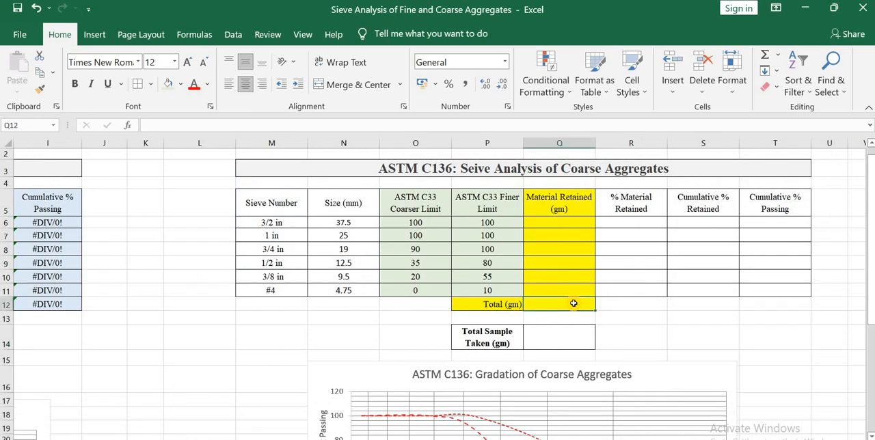
pyautogui.write('=s')
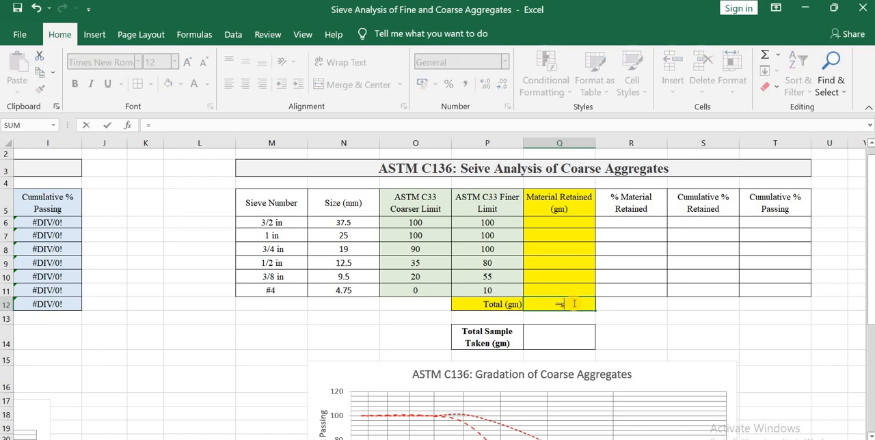
pyautogui.write('um(')
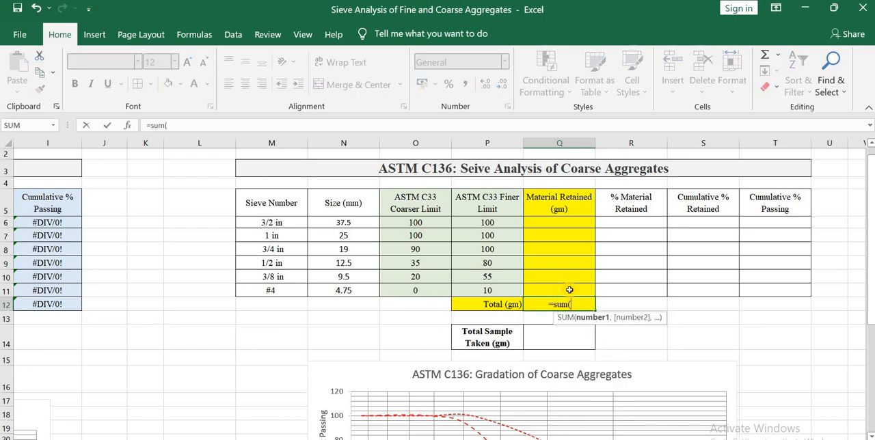
pyautogui.moveTo(572, 223); pyautogui.dragTo(568, 288)
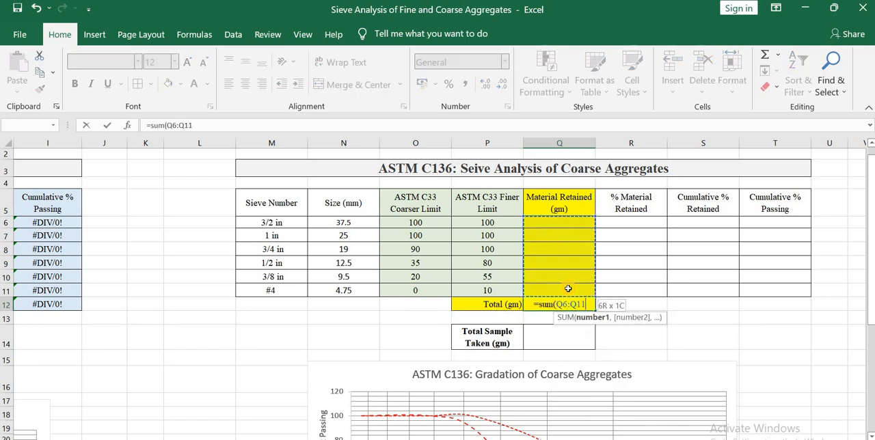
pyautogui.write(')')
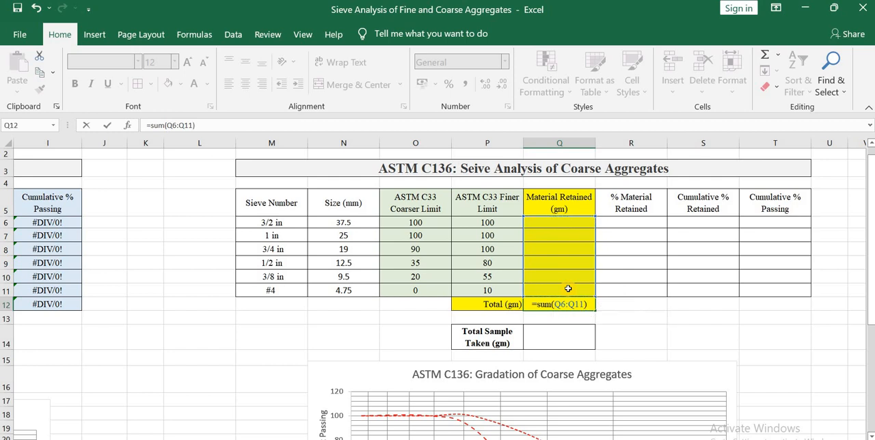
pyautogui.press('Return')
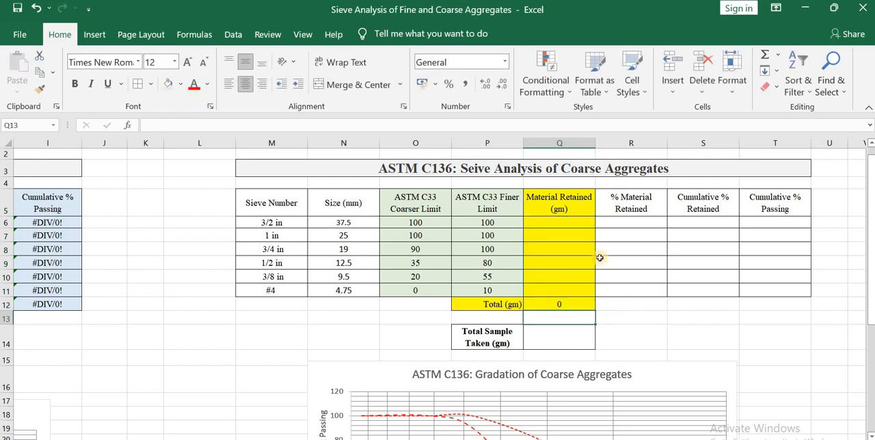
# Enter =Q6/$Q$14*100 in R6 for the coarse aggregates' % Material Retained, with an absolute reference to the total sample cell.
pyautogui.click(647, 223)
pyautogui.write('=')
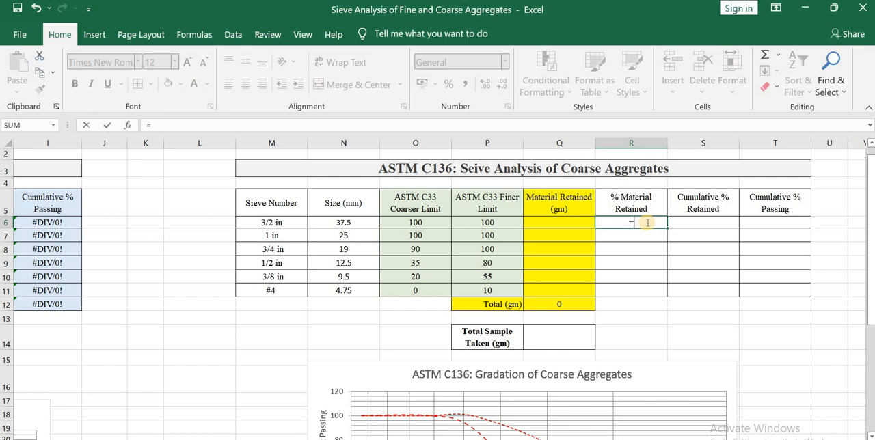
pyautogui.click(579, 223)
pyautogui.write('/')
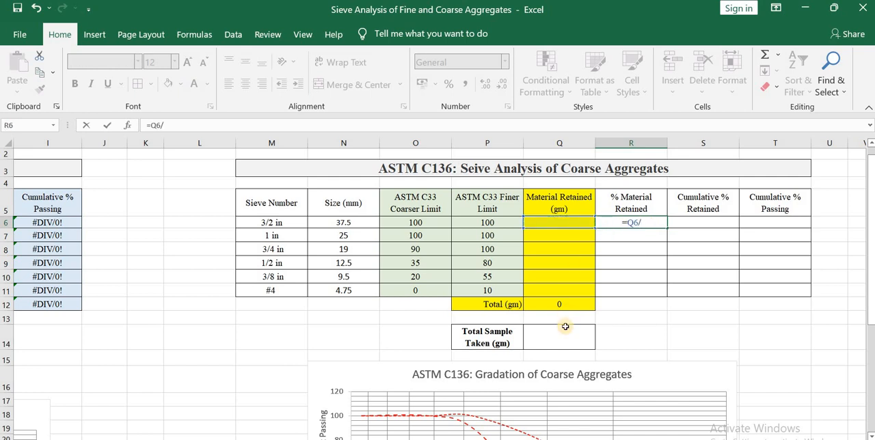
pyautogui.click(564, 334)
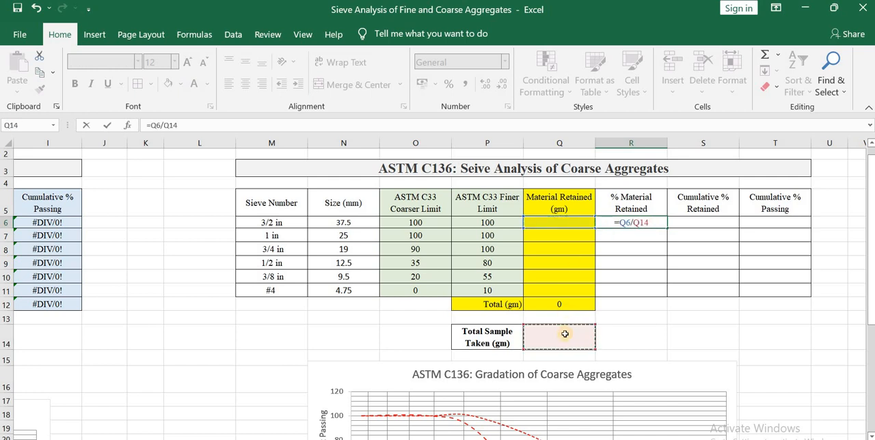
pyautogui.write('*100')
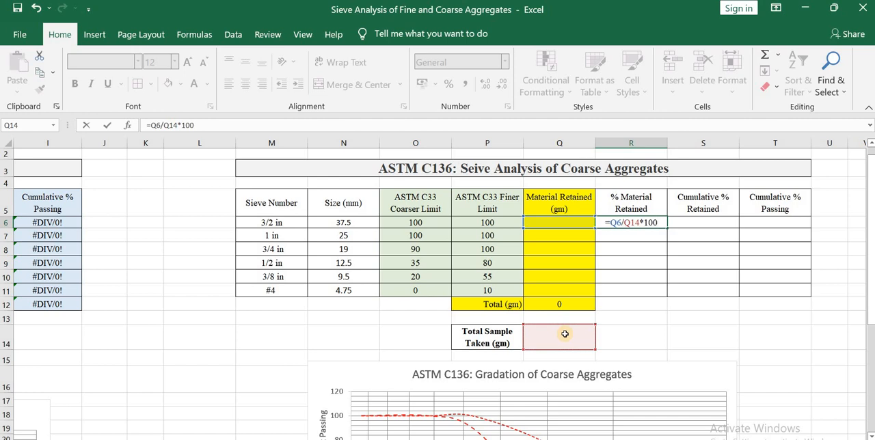
pyautogui.click(170, 125)
pyautogui.press('F4')
# Wrap the R6 formula in ROUND with 1 decimal digit and fill it down through R11.
pyautogui.click(151, 125)
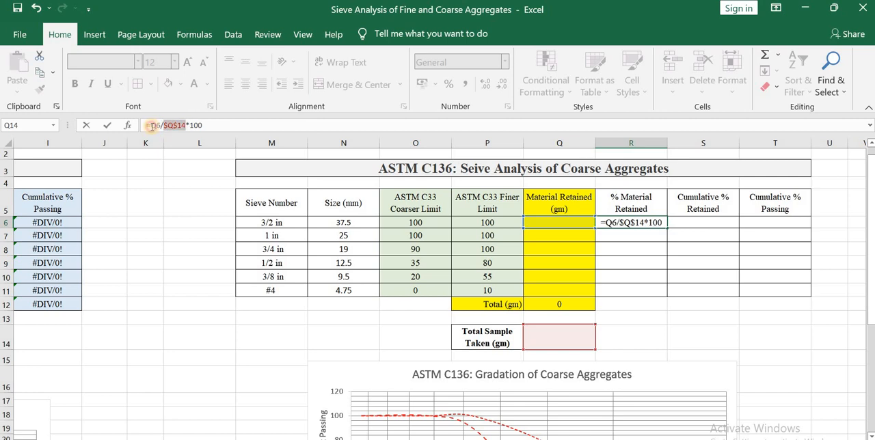
pyautogui.write('round9')
pyautogui.press('BackSpace')
pyautogui.write('(')
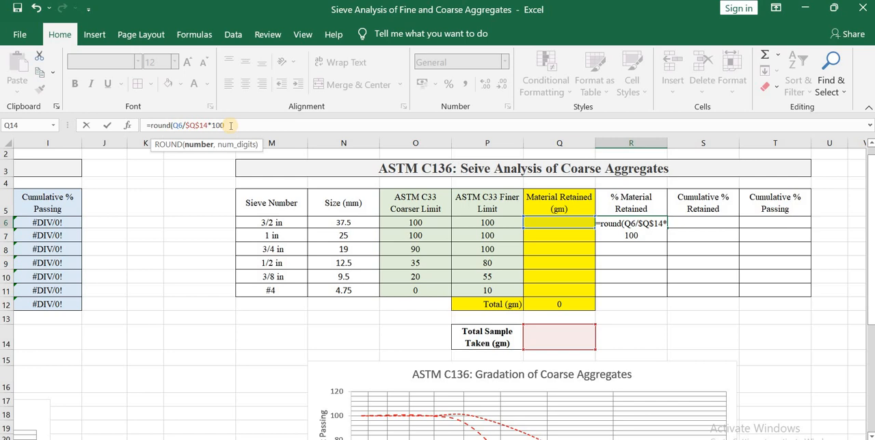
pyautogui.write(',1)')
pyautogui.press('Return')
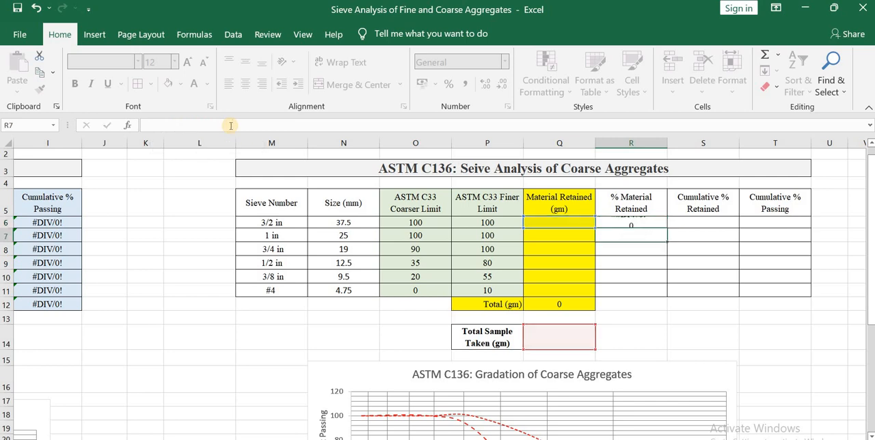
pyautogui.click(656, 224)
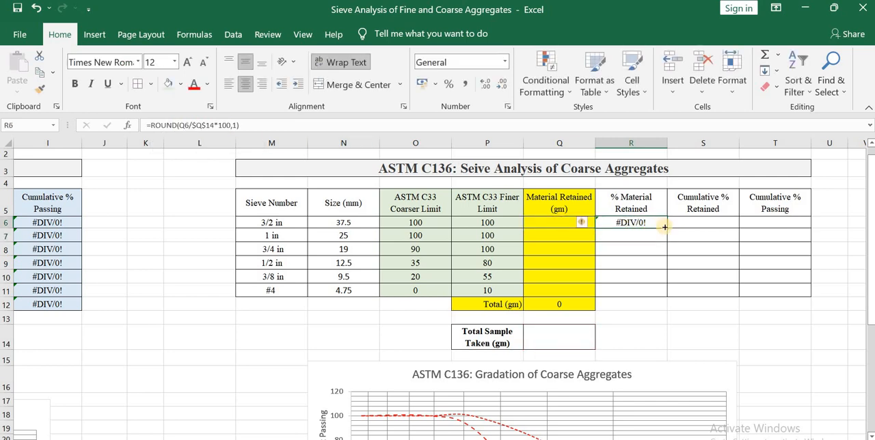
pyautogui.moveTo(667, 228); pyautogui.dragTo(666, 292)
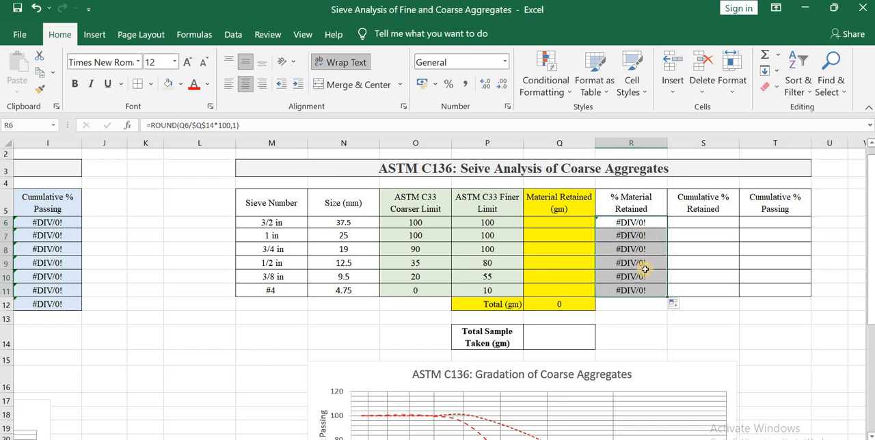
# Enter =R6 in S6 as the first Cumulative % Retained value of the coarse aggregates.
pyautogui.click(693, 221)
pyautogui.write('=')
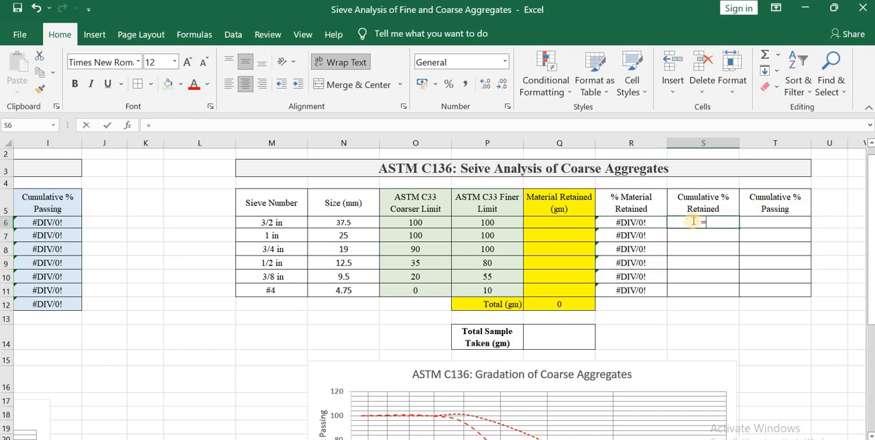
pyautogui.click(652, 226)
pyautogui.press('Return')
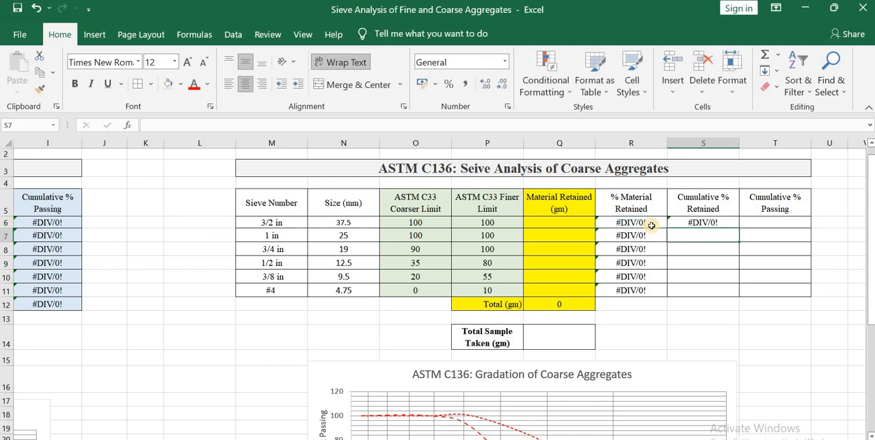
# Enter =S6+R7 in S7 for the coarse aggregates' Cumulative % Retained and fill it down through S11.
pyautogui.write('=')
pyautogui.click(684, 222)
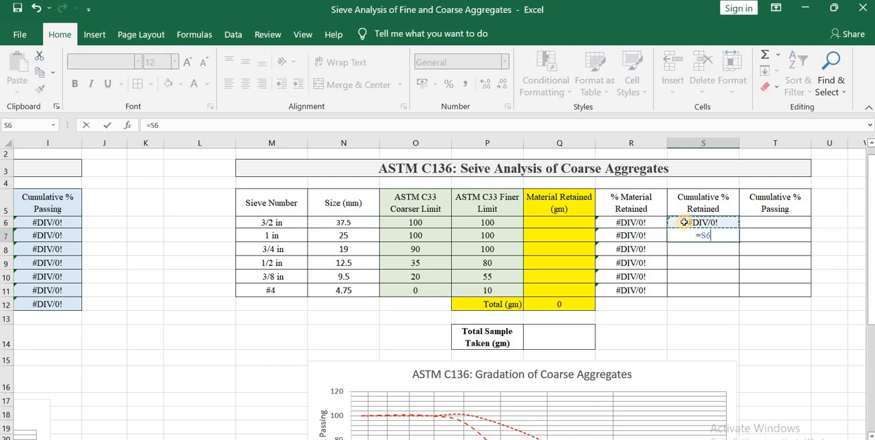
pyautogui.write('+')
pyautogui.click(653, 234)
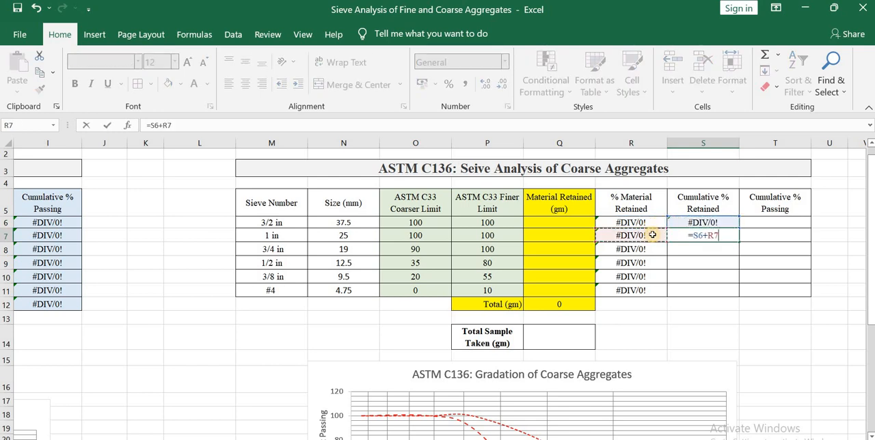
pyautogui.hotkey('ctrl', 'Return')
pyautogui.moveTo(739, 242); pyautogui.dragTo(730, 287)
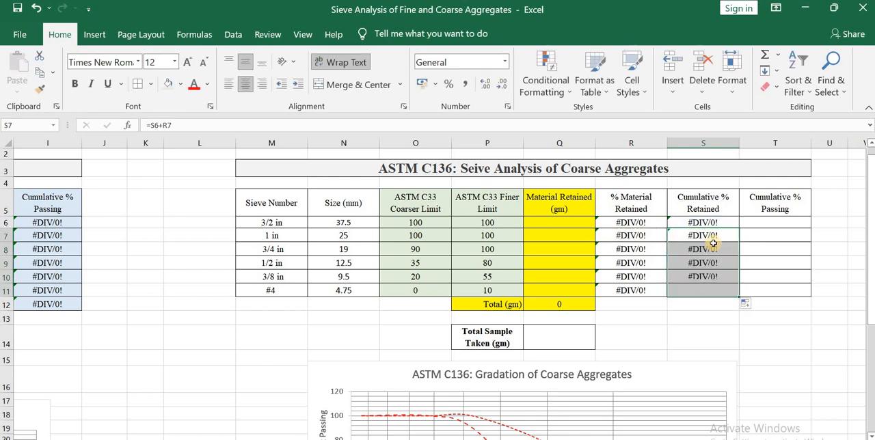
# Enter =100-S6 in T6 for the coarse aggregates' Cumulative % Passing and fill it down through T11.
pyautogui.click(768, 219)
pyautogui.write('=100-')
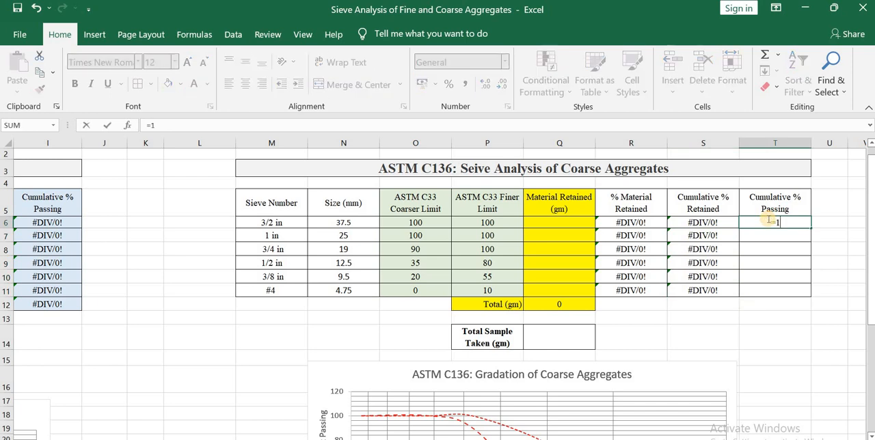
pyautogui.click(713, 221)
pyautogui.press('Return')
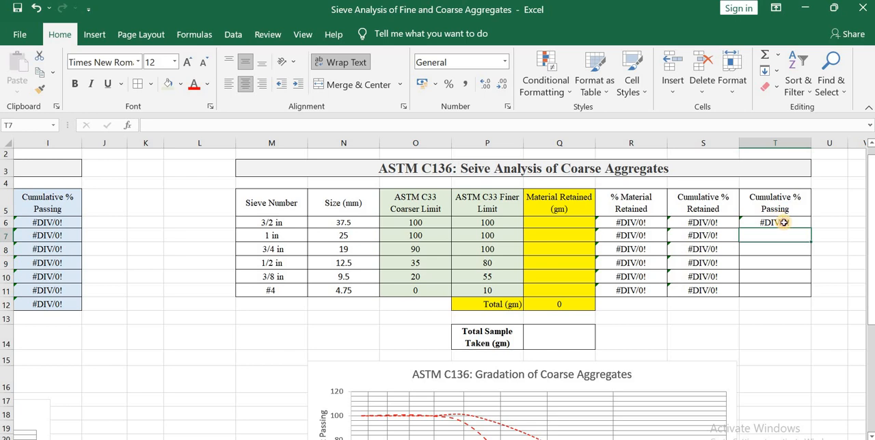
pyautogui.click(800, 224)
pyautogui.moveTo(811, 229); pyautogui.dragTo(807, 292)
# Enter the fine aggregates' Material Retained weights 0, 8, 35, 73, 128, 170 and 74 in F6:F12.
pyautogui.scroll(-3, 446, 330)
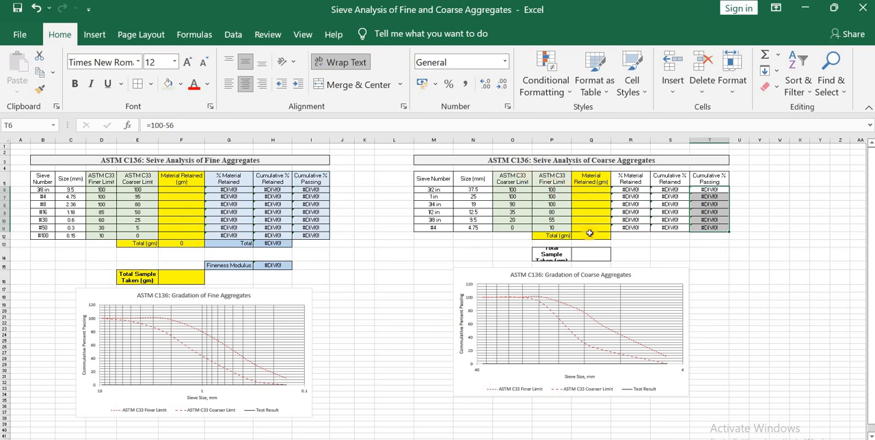
pyautogui.click(188, 189)
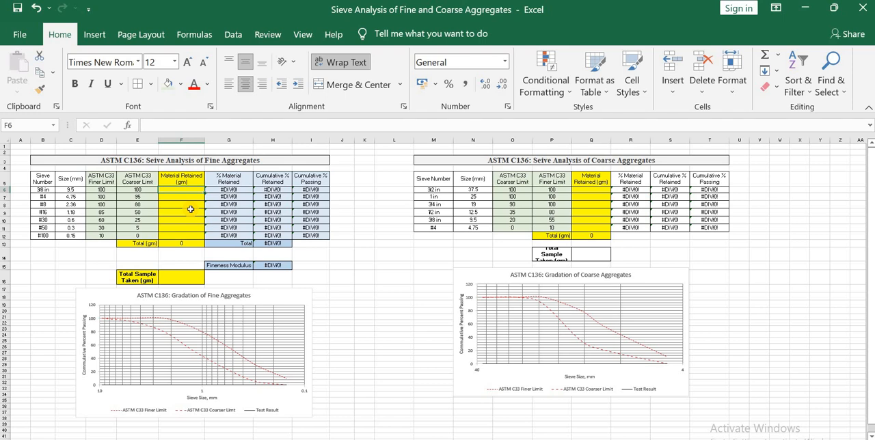
pyautogui.write('0')
pyautogui.press('Return')
pyautogui.write('8')
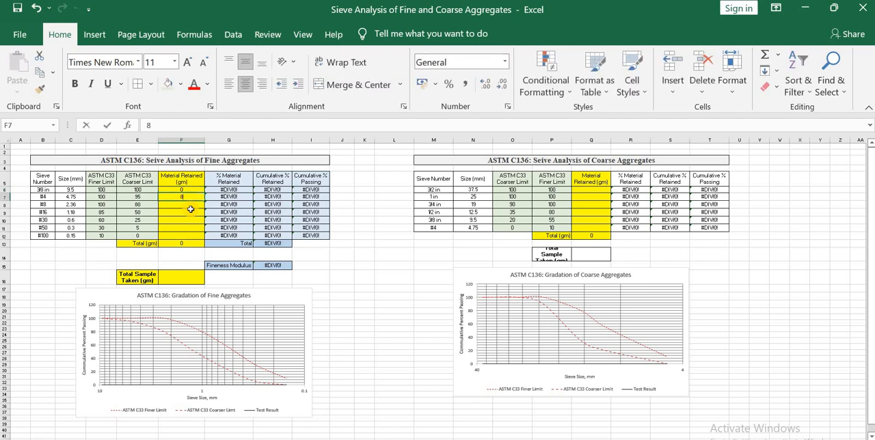
pyautogui.press('Return')
pyautogui.write('35')
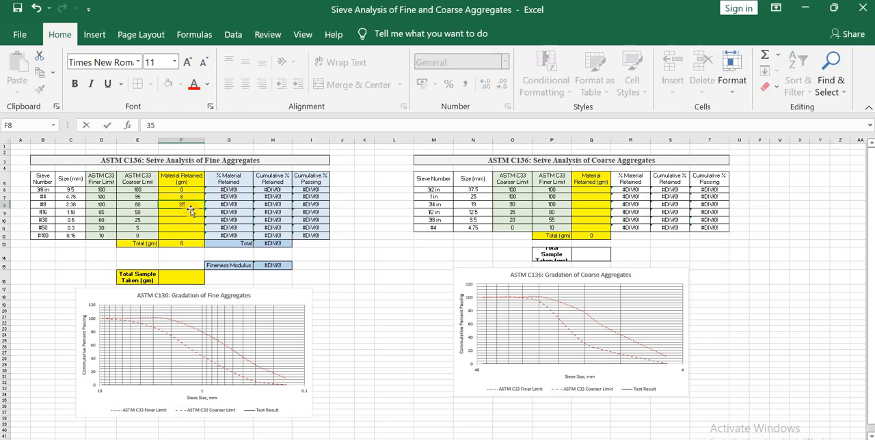
pyautogui.press('Return')
pyautogui.write('73')
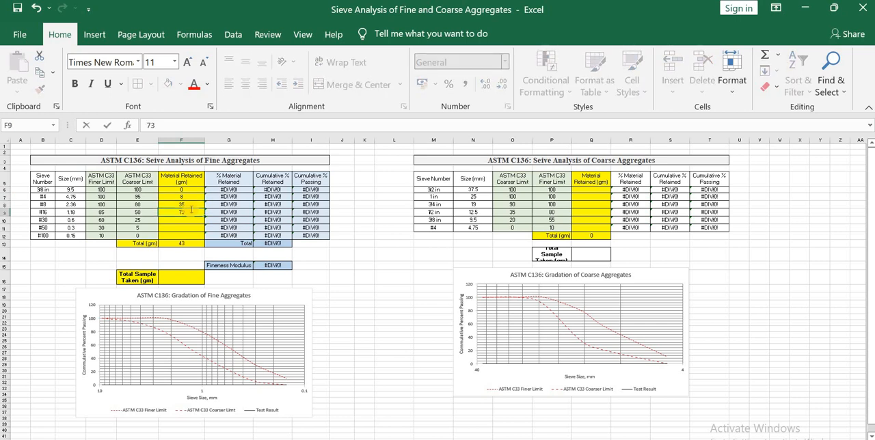
pyautogui.press('Return')
pyautogui.write('12')
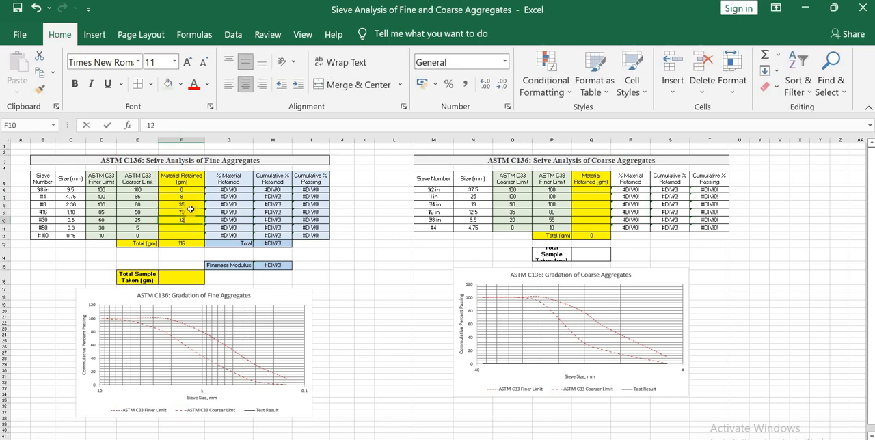
pyautogui.write('8')
pyautogui.press('Return')
pyautogui.write('1')
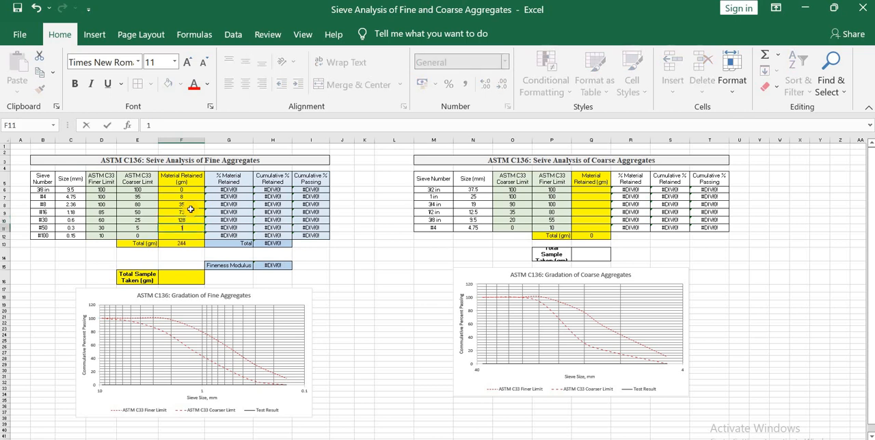
pyautogui.write('70')
pyautogui.press('Return')
pyautogui.write('74')
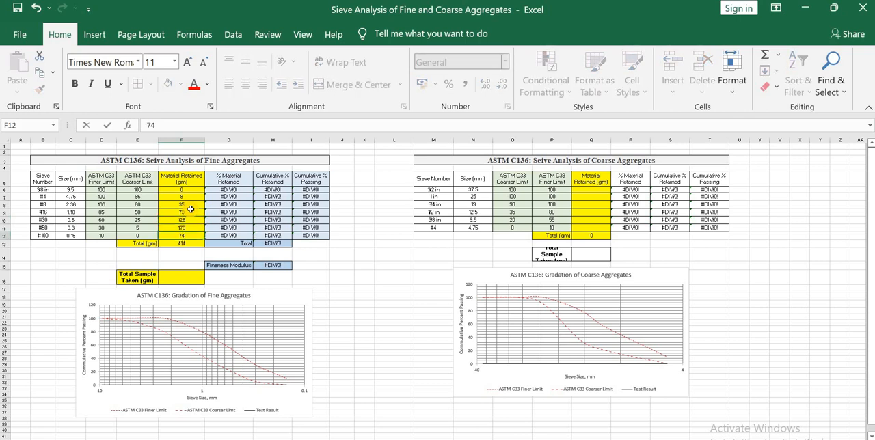
pyautogui.press('Return')
# Set the fine aggregates' Total Sample Taken to 500 gm in F16.
pyautogui.click(217, 197)
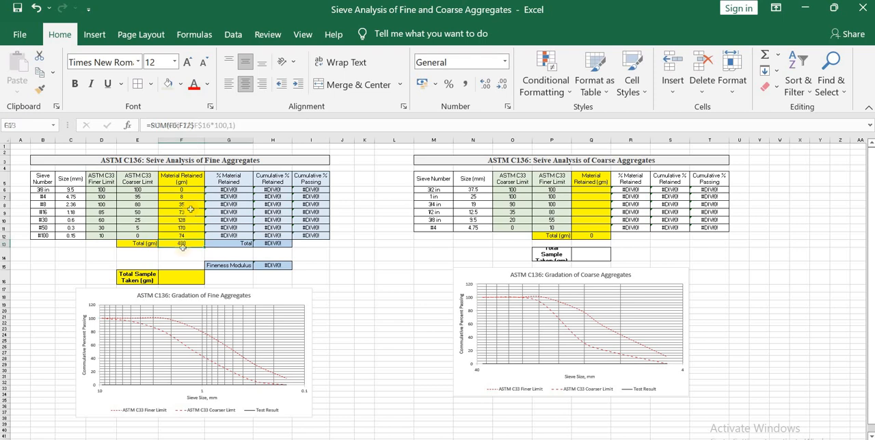
pyautogui.click(194, 245)
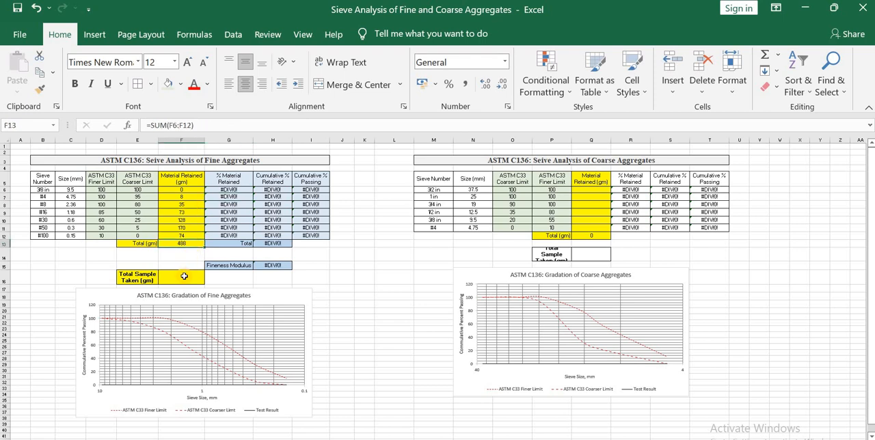
pyautogui.click(184, 276)
pyautogui.write('500')
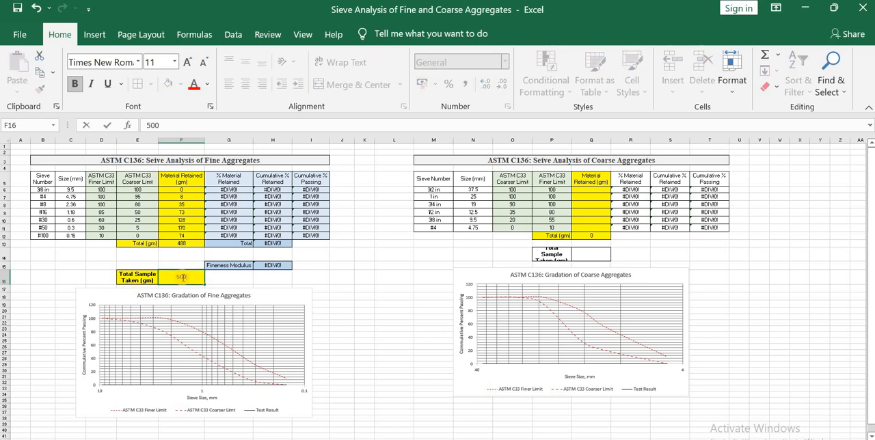
pyautogui.press('Return')
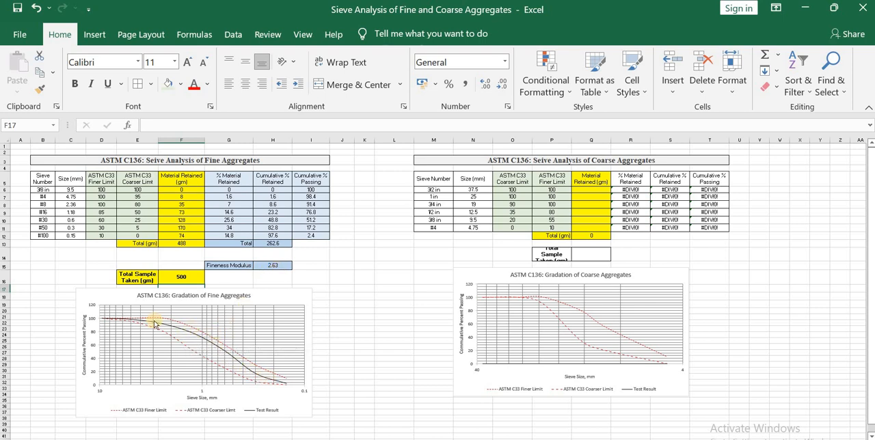
# Enter the coarse aggregates' Material Retained weights 0, 0, 569, 3661, 615 and 151 in Q6:Q11.
pyautogui.click(600, 189)
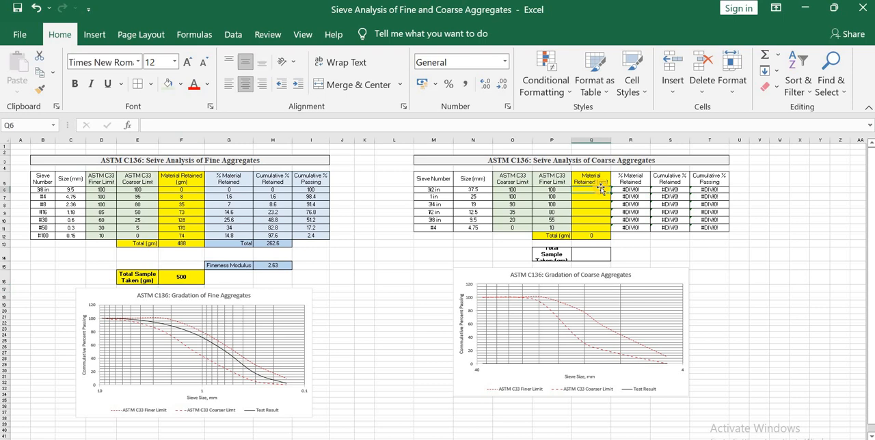
pyautogui.write('0')
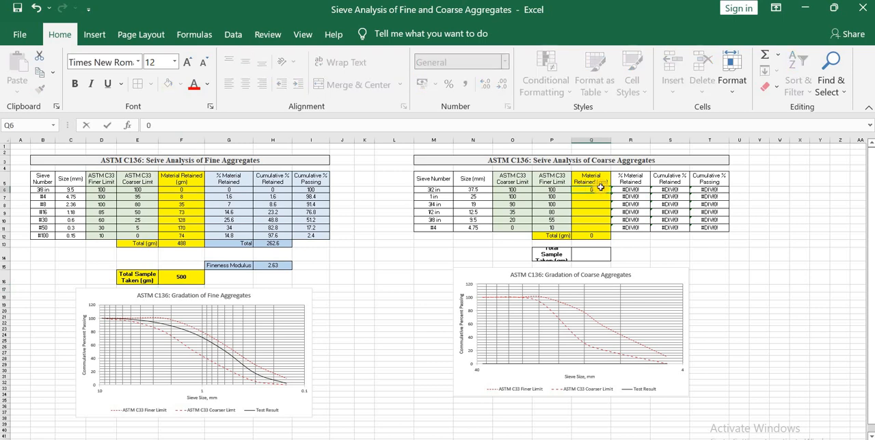
pyautogui.press('Return')
pyautogui.write('0')
pyautogui.press('Return')
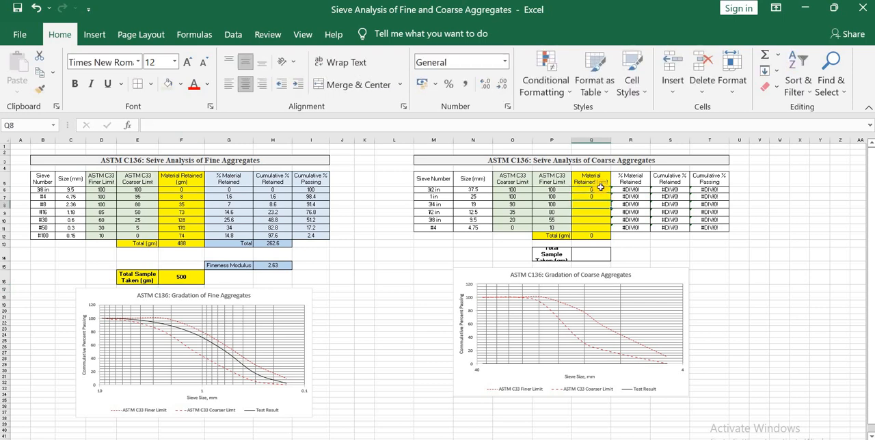
pyautogui.write('569')
pyautogui.press('Return')
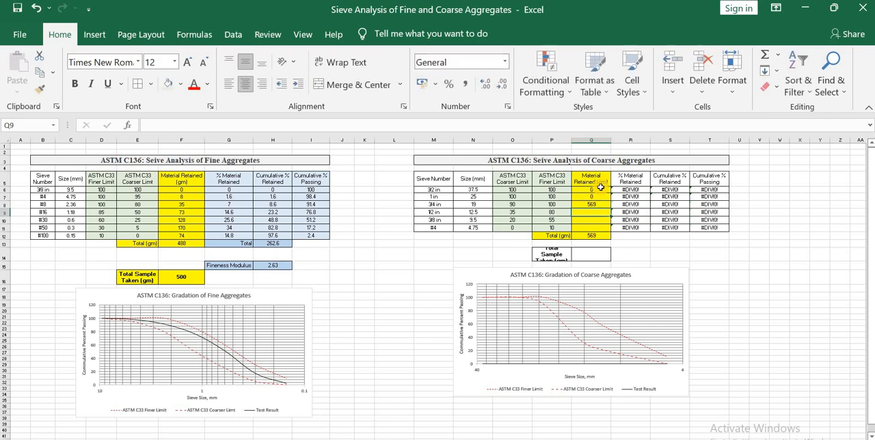
pyautogui.write('3661')
pyautogui.press('Return')
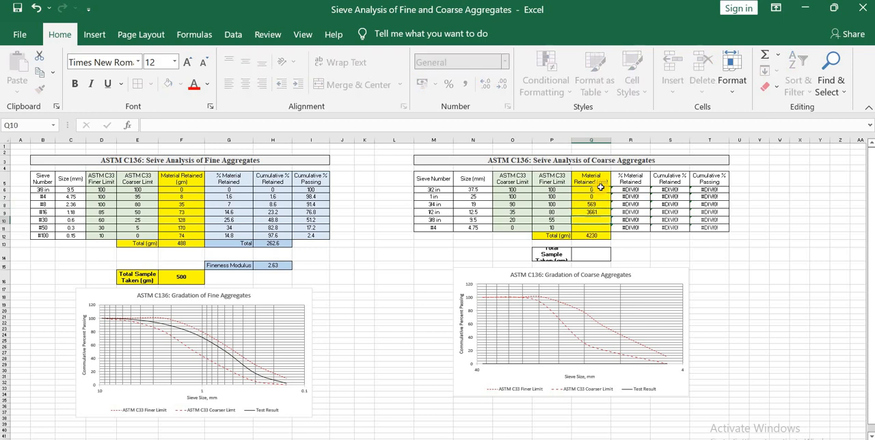
pyautogui.write('615')
pyautogui.press('Return')
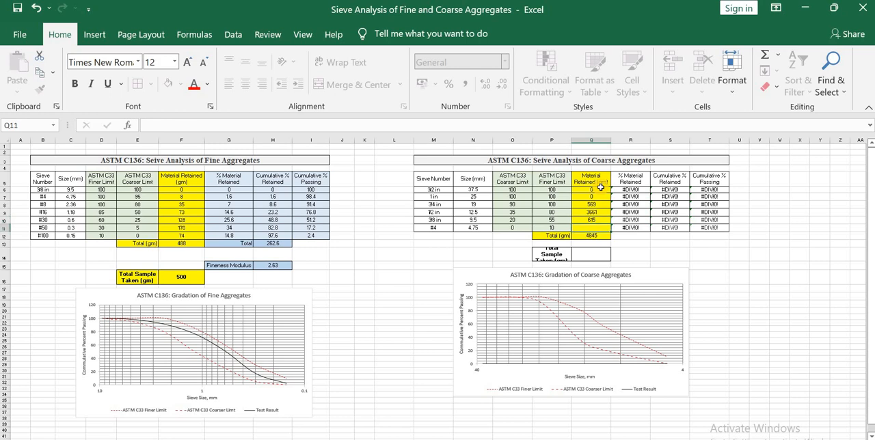
pyautogui.write('151')
pyautogui.press('Return')
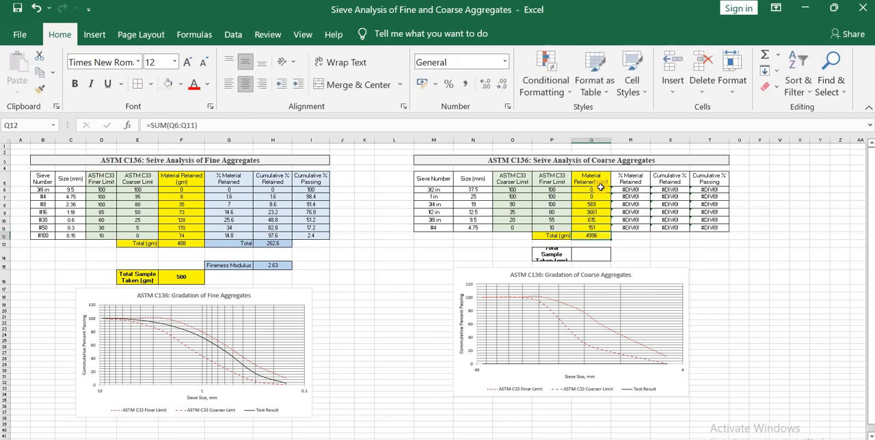
# Set the coarse aggregates' Total Sample Taken to 5000 gm in Q14.
pyautogui.click(596, 250)
pyautogui.write('5000')
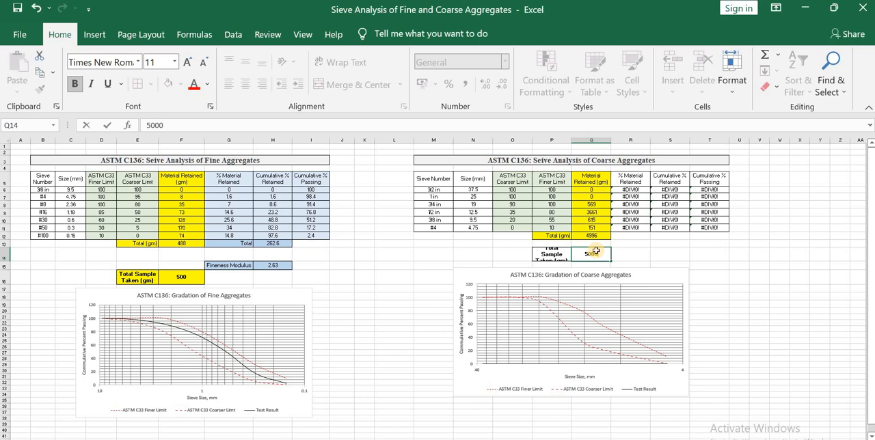
pyautogui.press('Return')
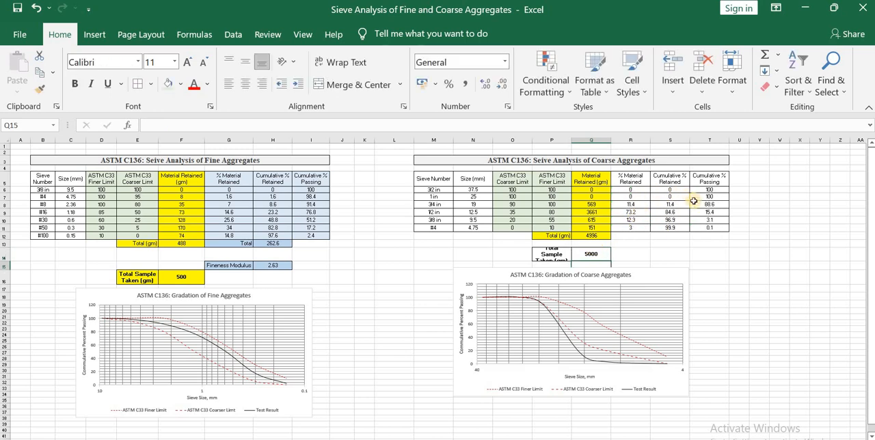